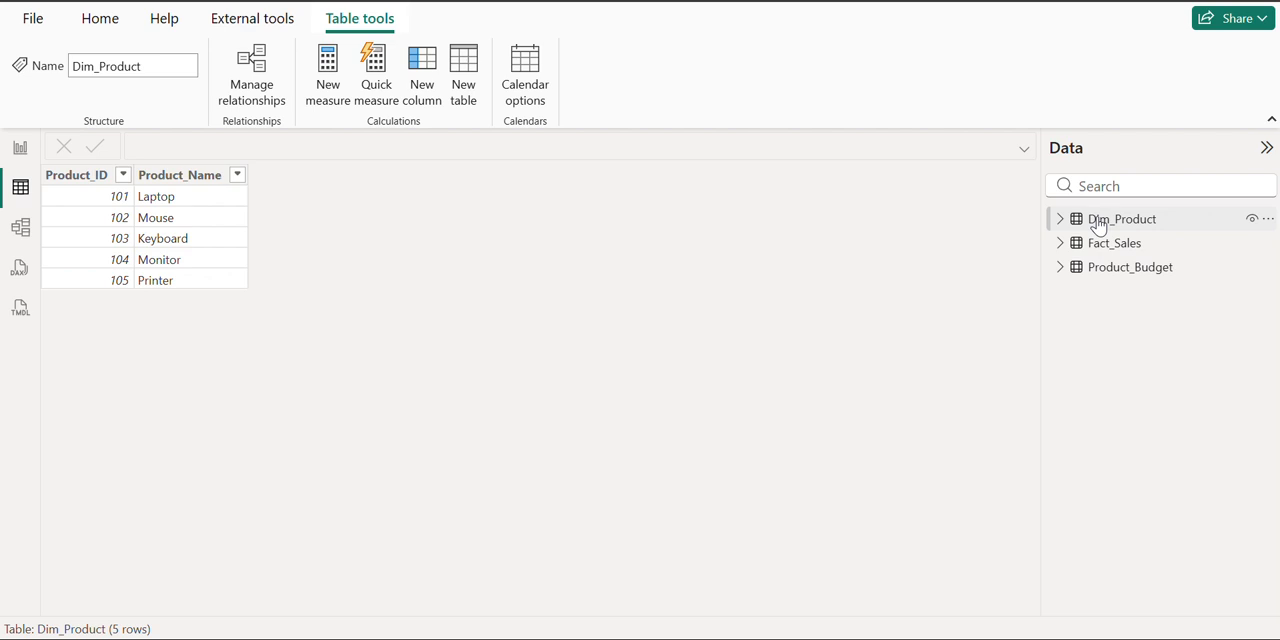
Review the data in the Dim_Product, Fact_Sales and Product_Budget tables, finishing on Fact_Sales
{"action": "left_click", "coordinate": [1098, 224]}
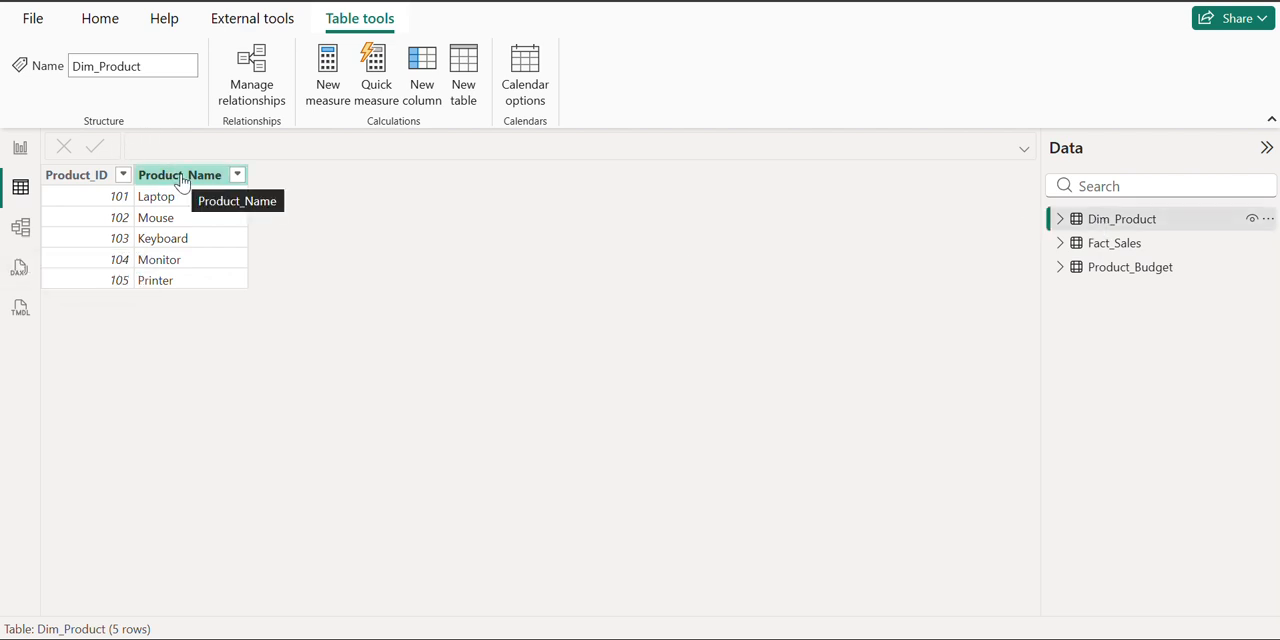
{"action": "left_click", "coordinate": [1116, 248]}
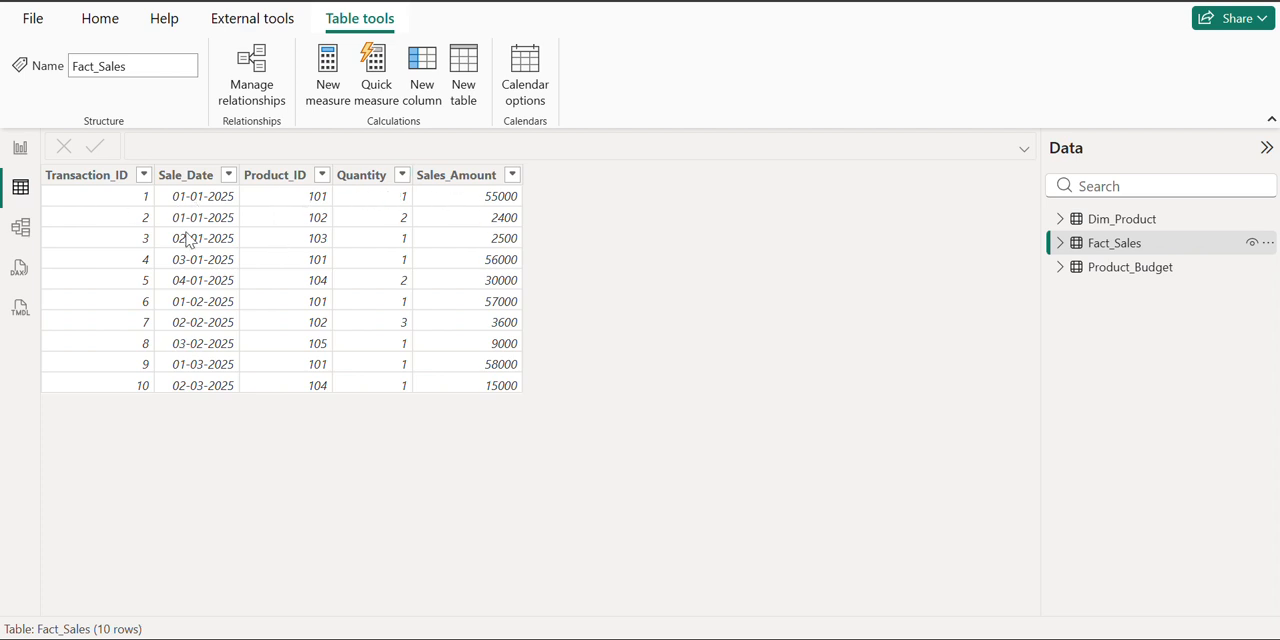
{"action": "left_click", "coordinate": [1131, 268]}
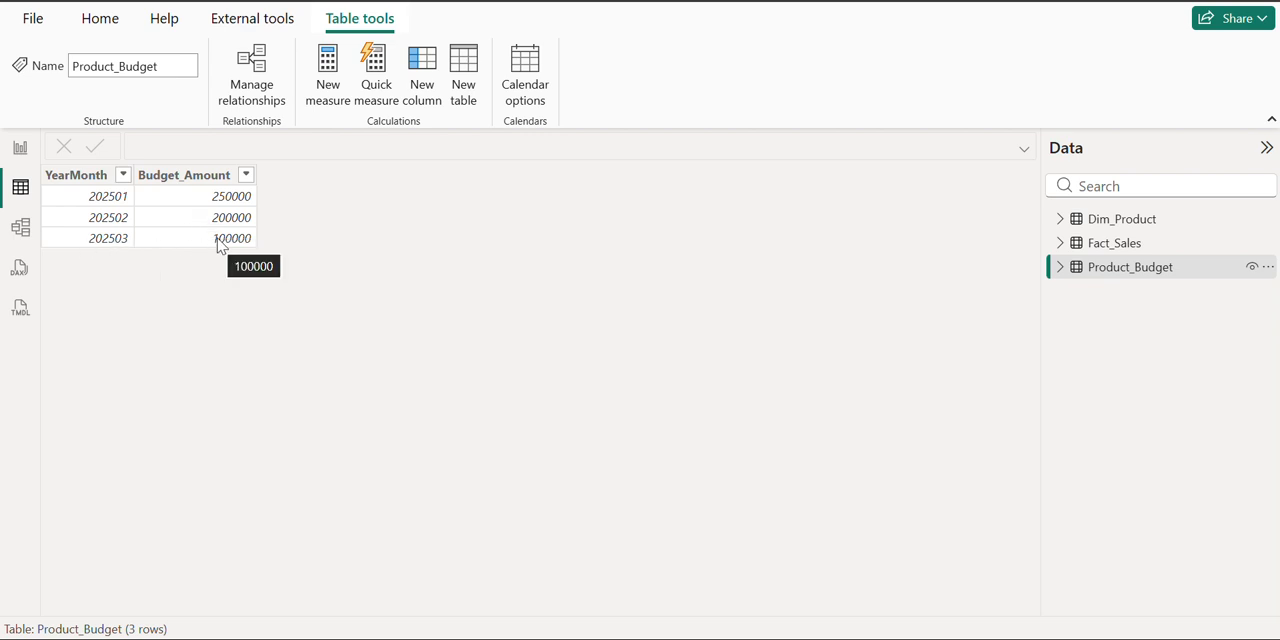
{"action": "left_click", "coordinate": [1115, 245]}
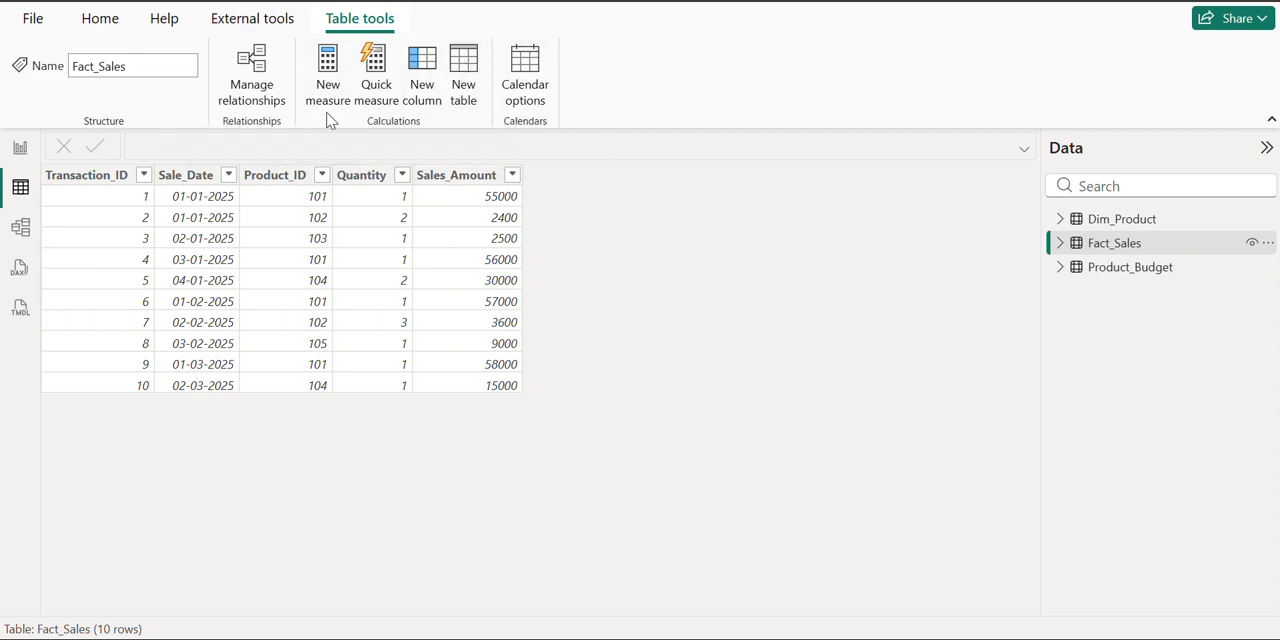
Create a calculated table named DIM_DATE and begin its formula on a second line with the CALENDAR function
{"action": "left_click", "coordinate": [474, 66]}
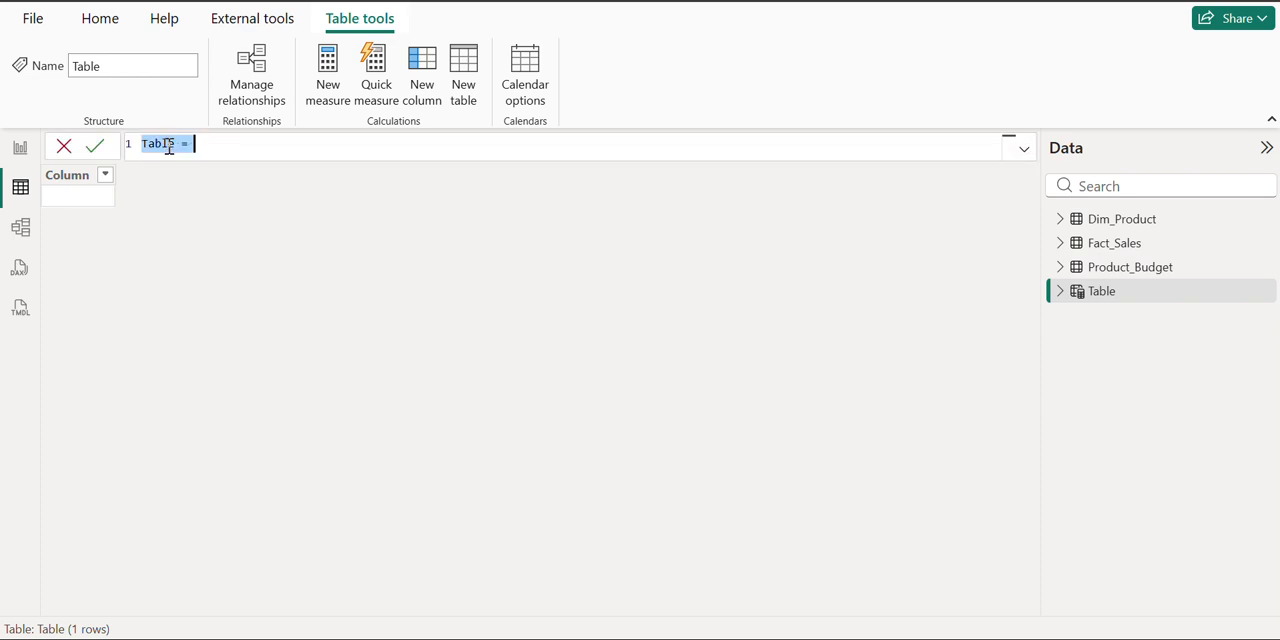
{"action": "key", "text": "BackSpace"}
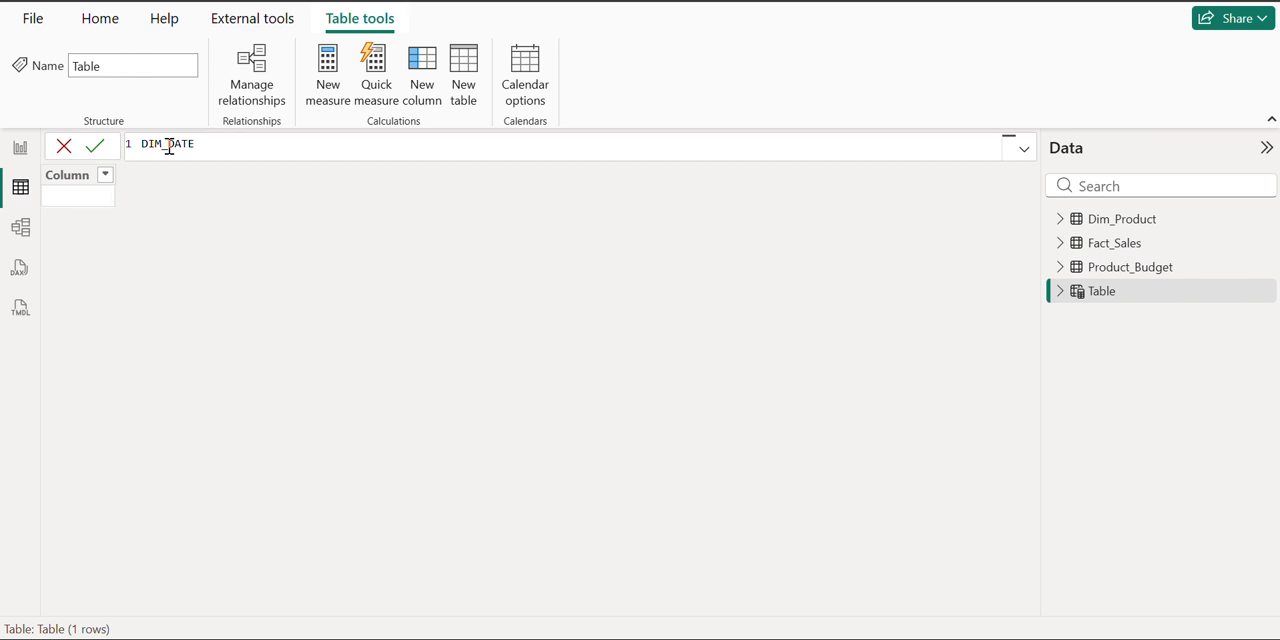
{"action": "type", "text": "DIM_DATE ="}
{"action": "key", "text": "shift+Return"}
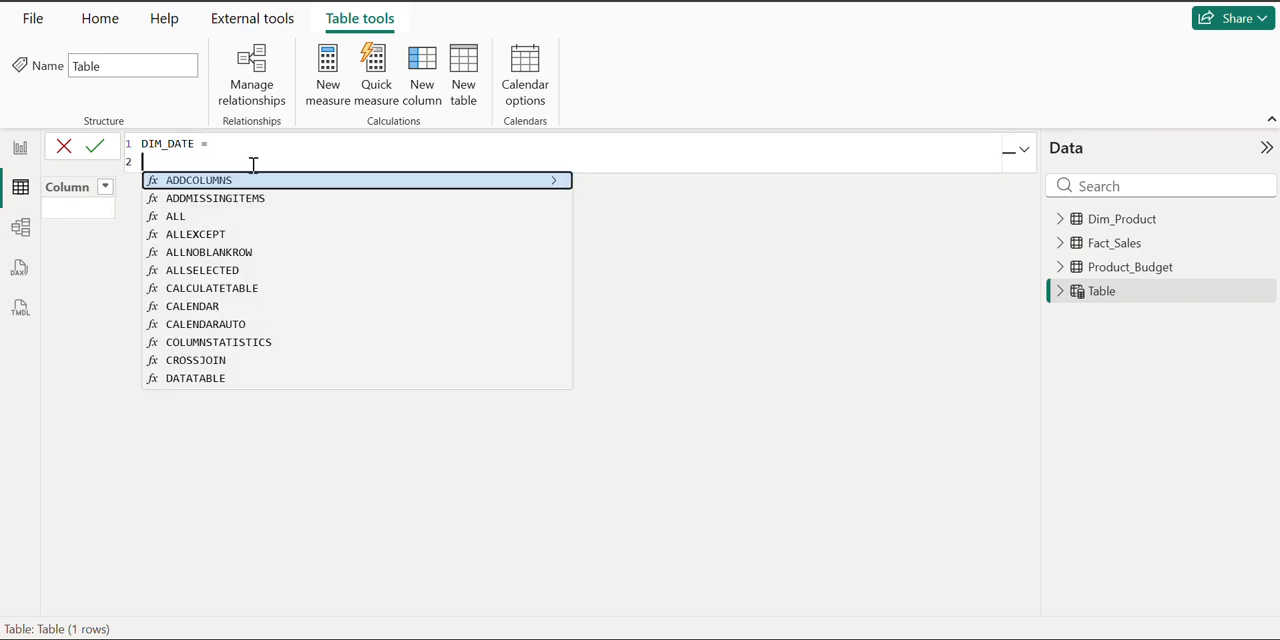
{"action": "type", "text": "CAL"}
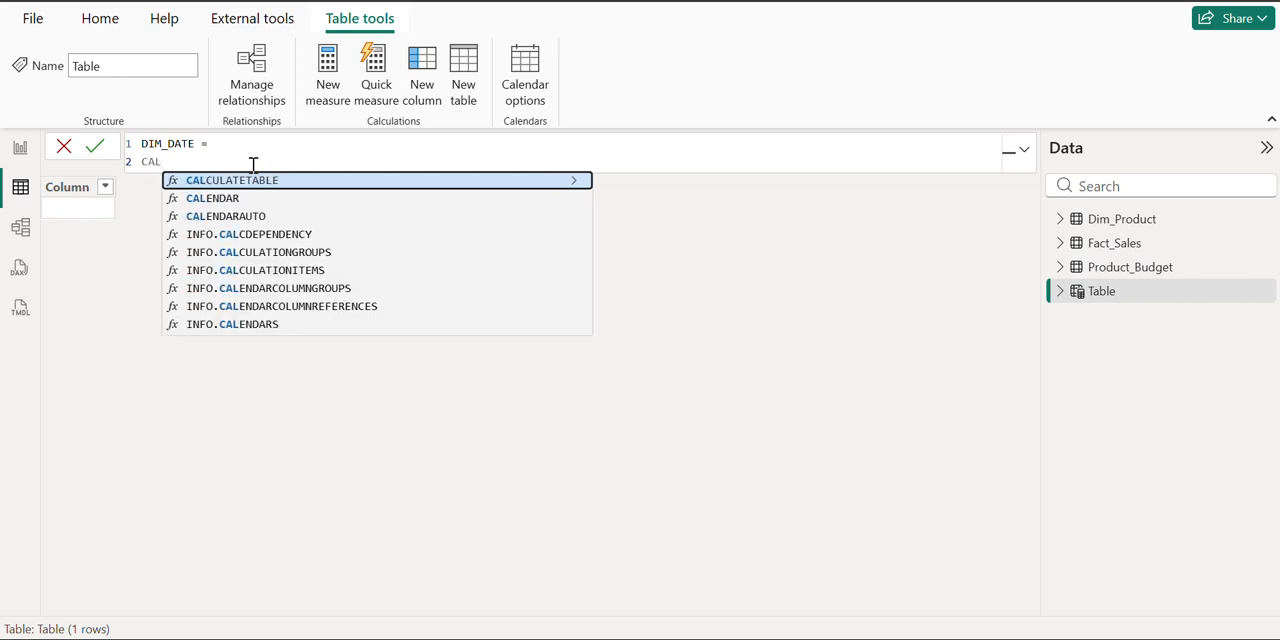
{"action": "key", "text": "Down"}
{"action": "key", "text": "Tab"}
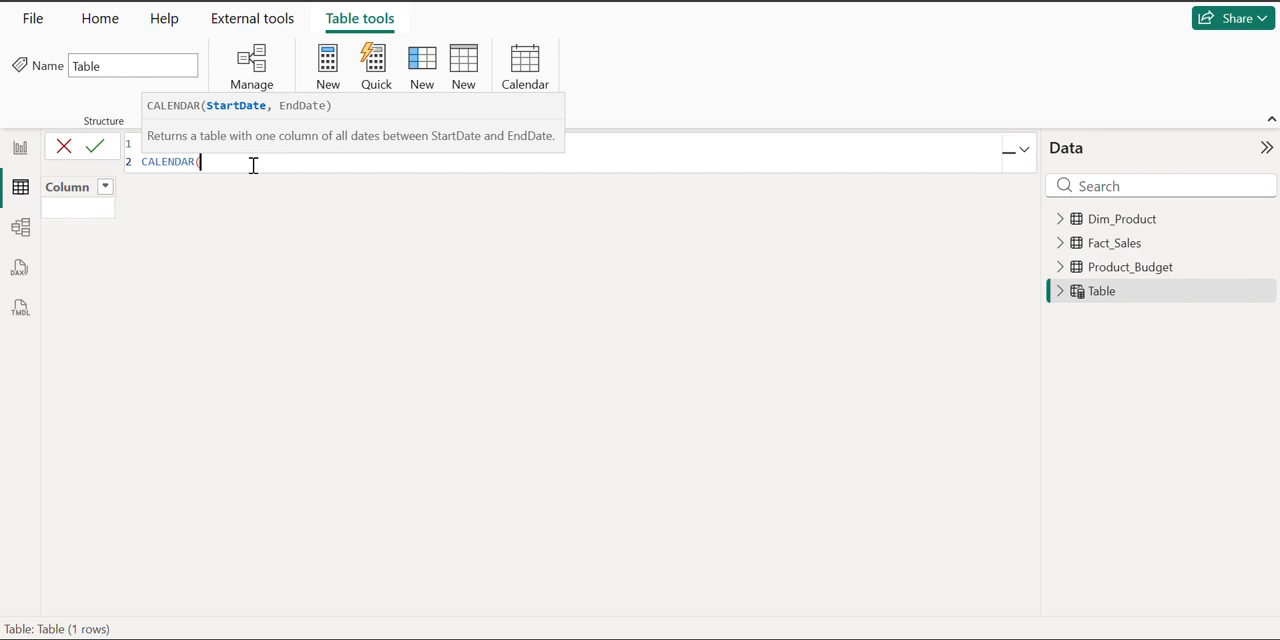
Begin CALENDAR's start date with DATE(YEAR(MIN(Fact_Sales[Sale_Date]), closing only the MIN function
{"action": "type", "text": "DATE"}
{"action": "key", "text": "Tab"}
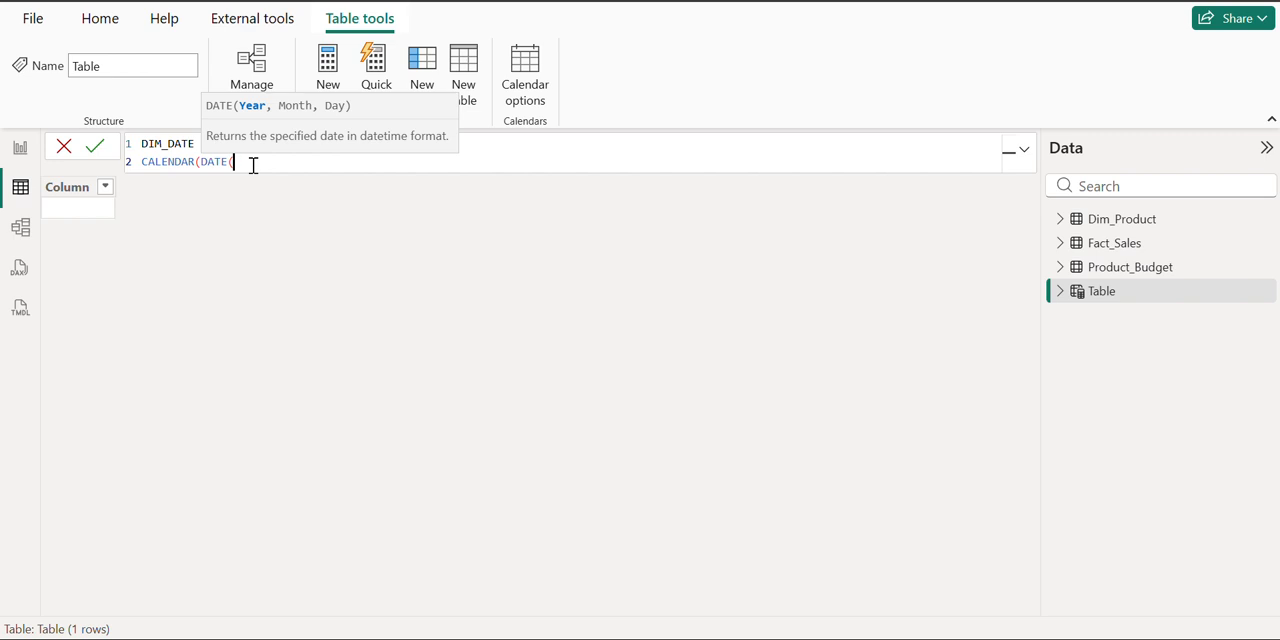
{"action": "type", "text": "YEAR"}
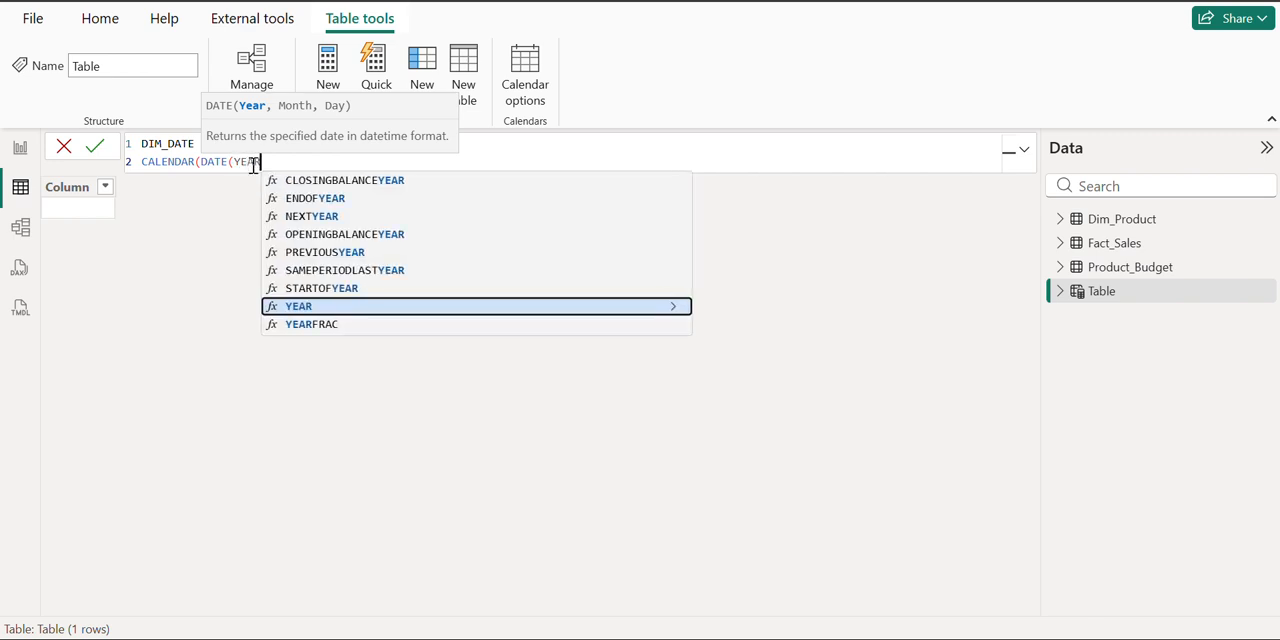
{"action": "key", "text": "Tab"}
{"action": "type", "text": "MIN"}
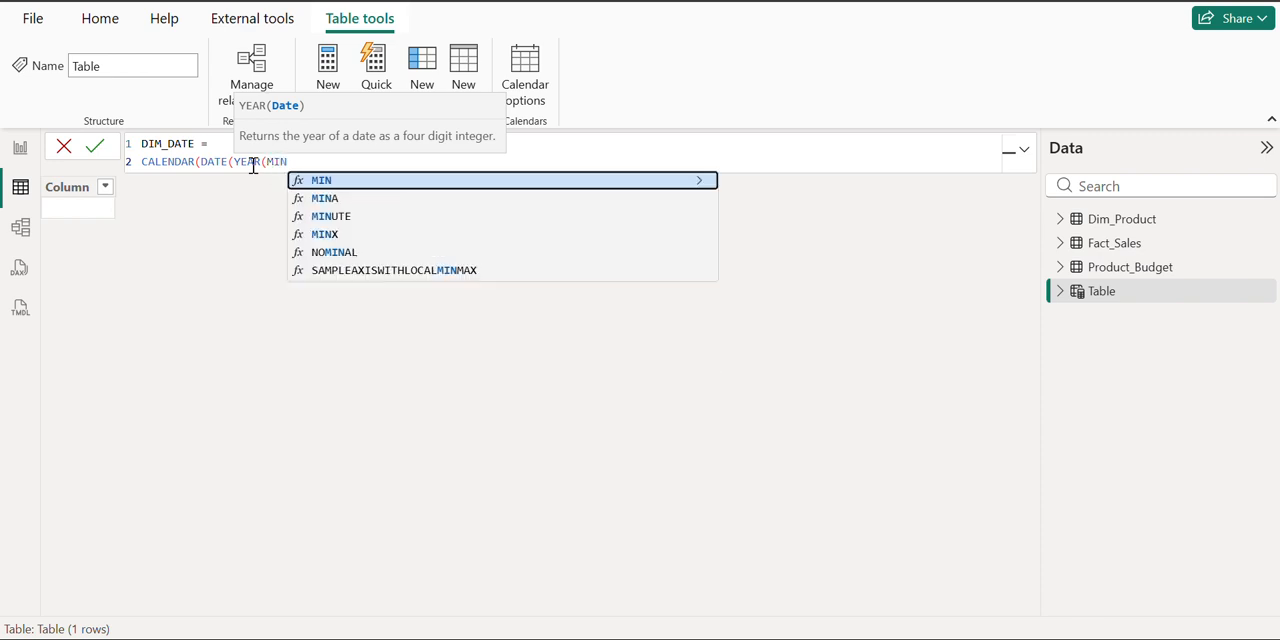
{"action": "key", "text": "Tab"}
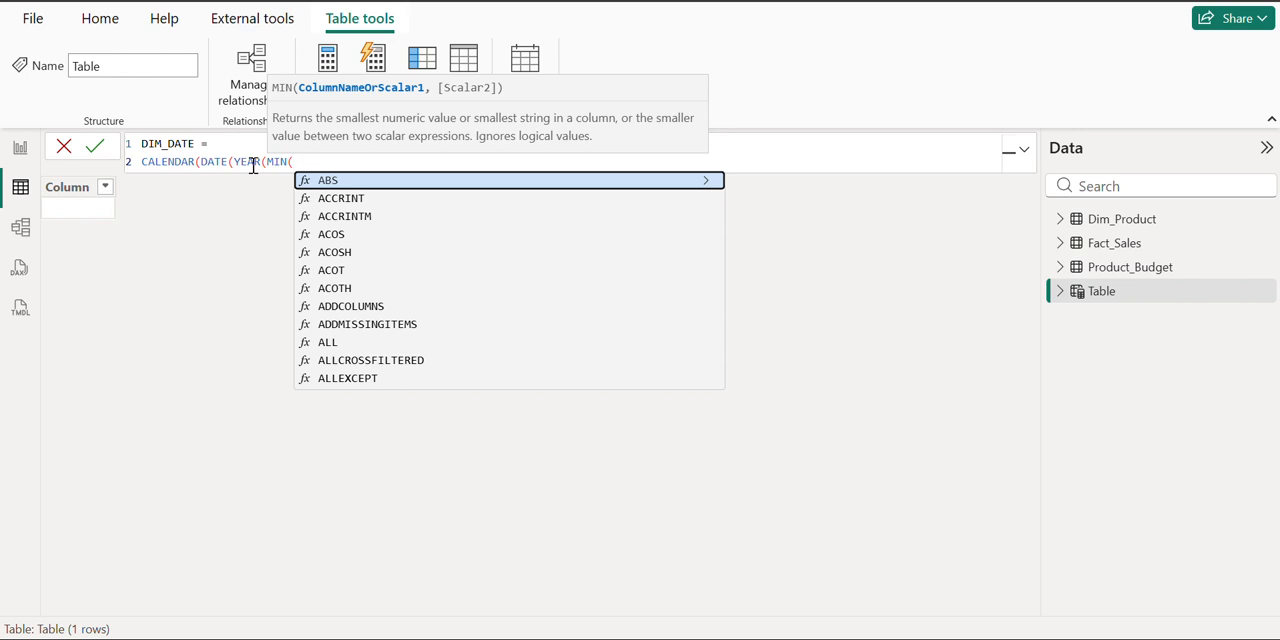
{"action": "type", "text": "SALE"}
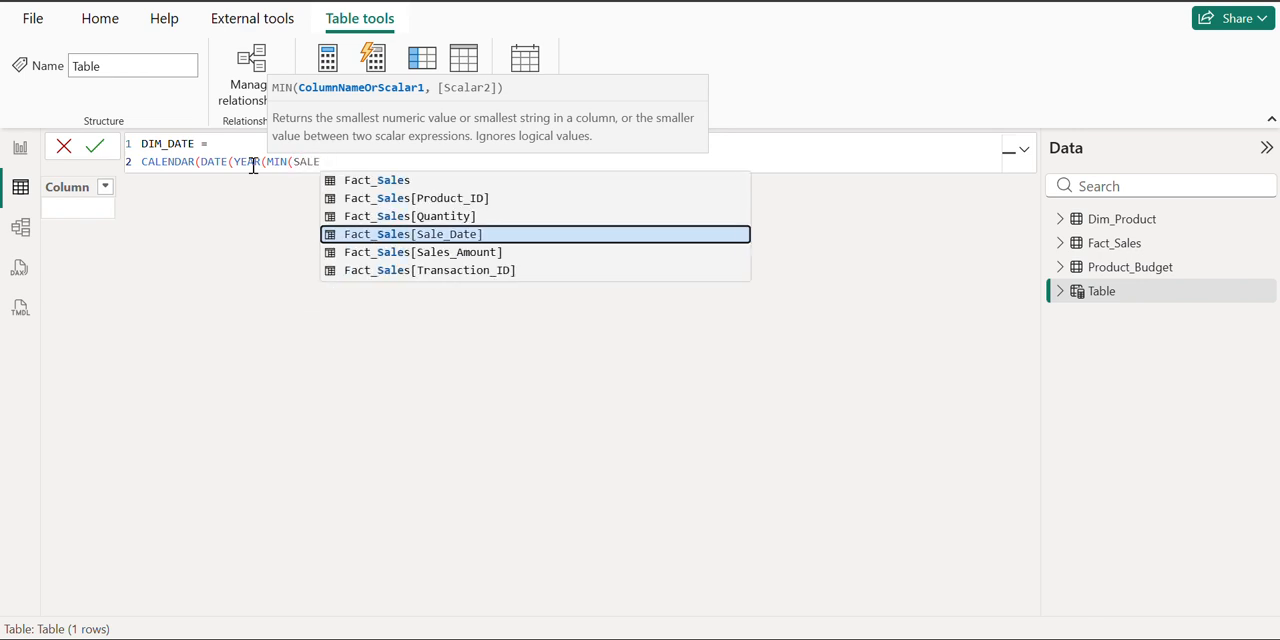
{"action": "key", "text": "Tab"}
{"action": "type", "text": ")"}
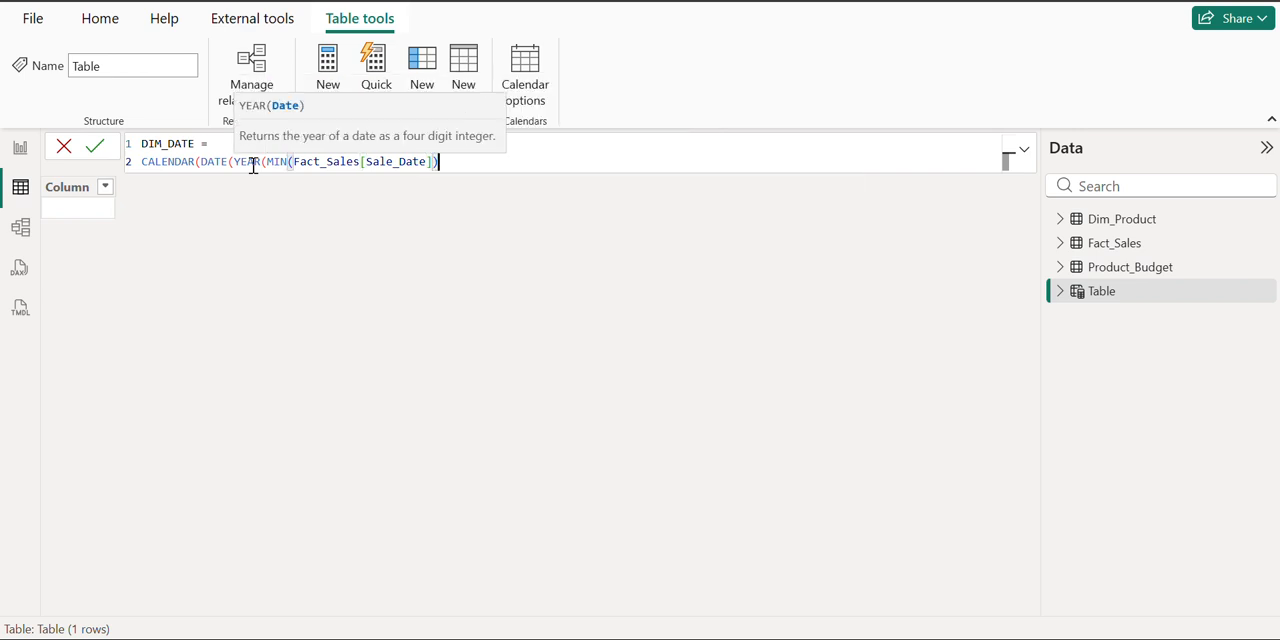
{"action": "type", "text": ","}
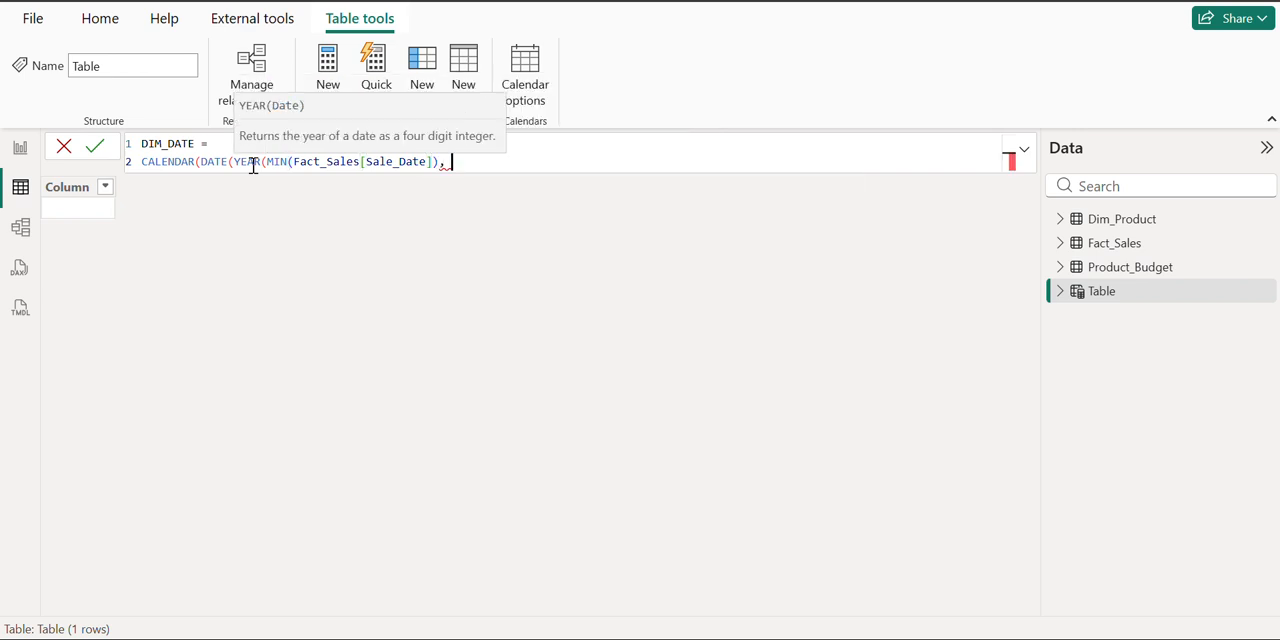
{"action": "key", "text": "BackSpace"}
{"action": "key", "text": "BackSpace"}
{"action": "type", "text": ","}
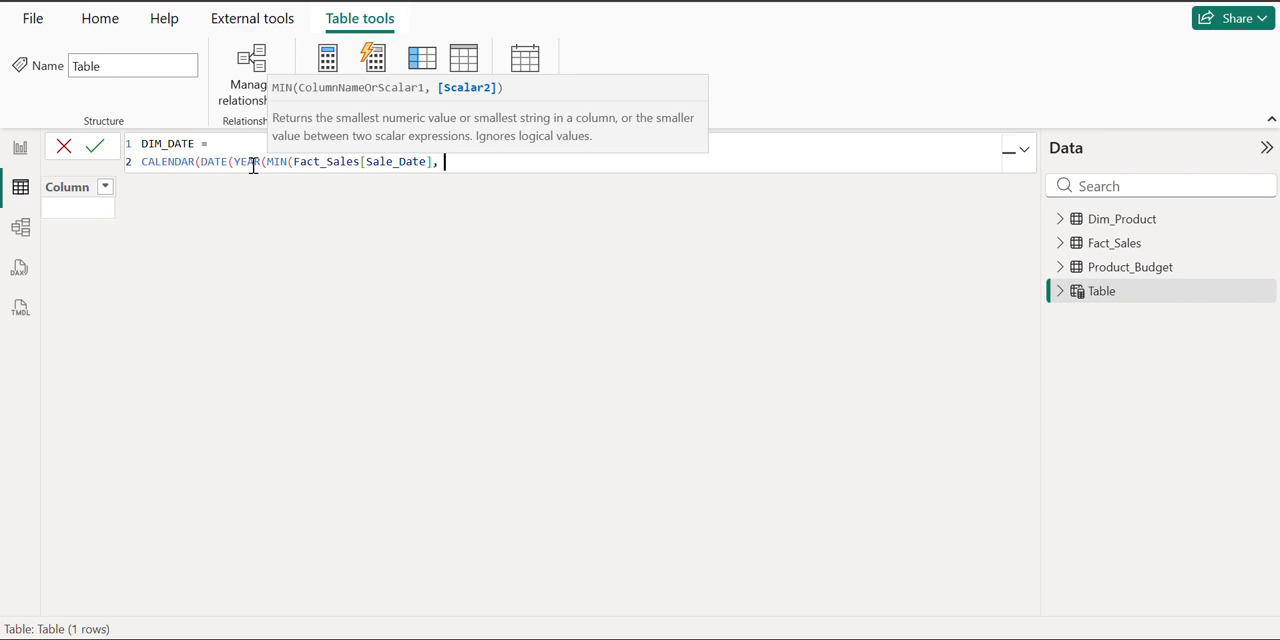
{"action": "key", "text": "BackSpace"}
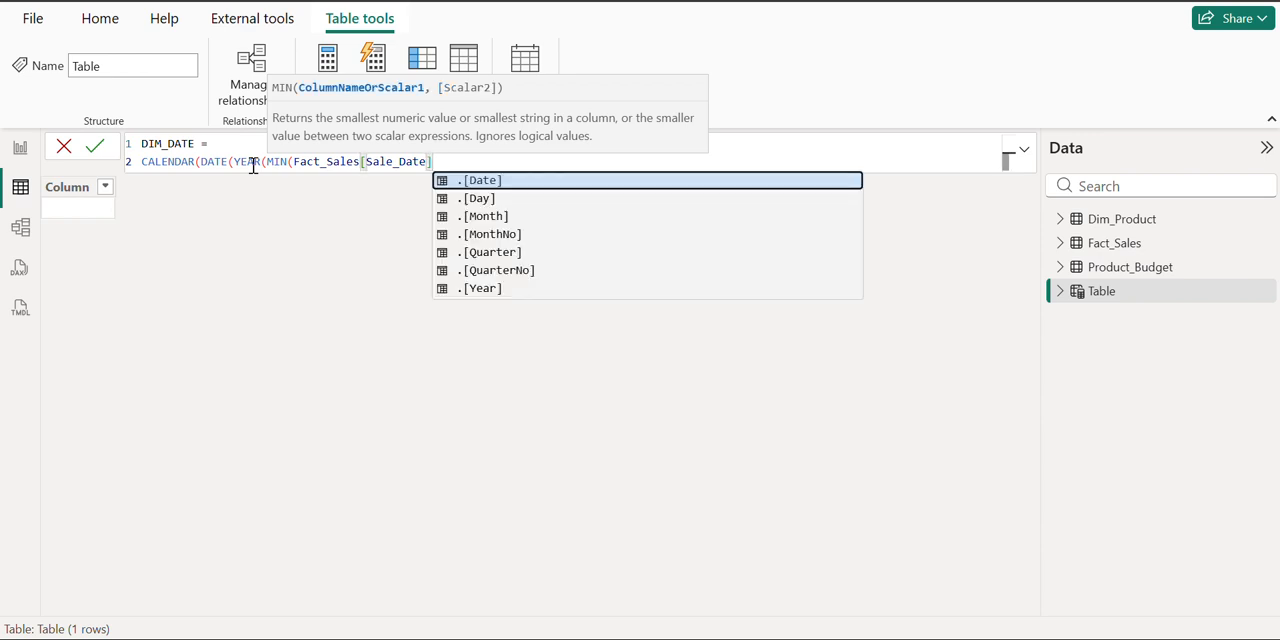
{"action": "type", "text": ")"}
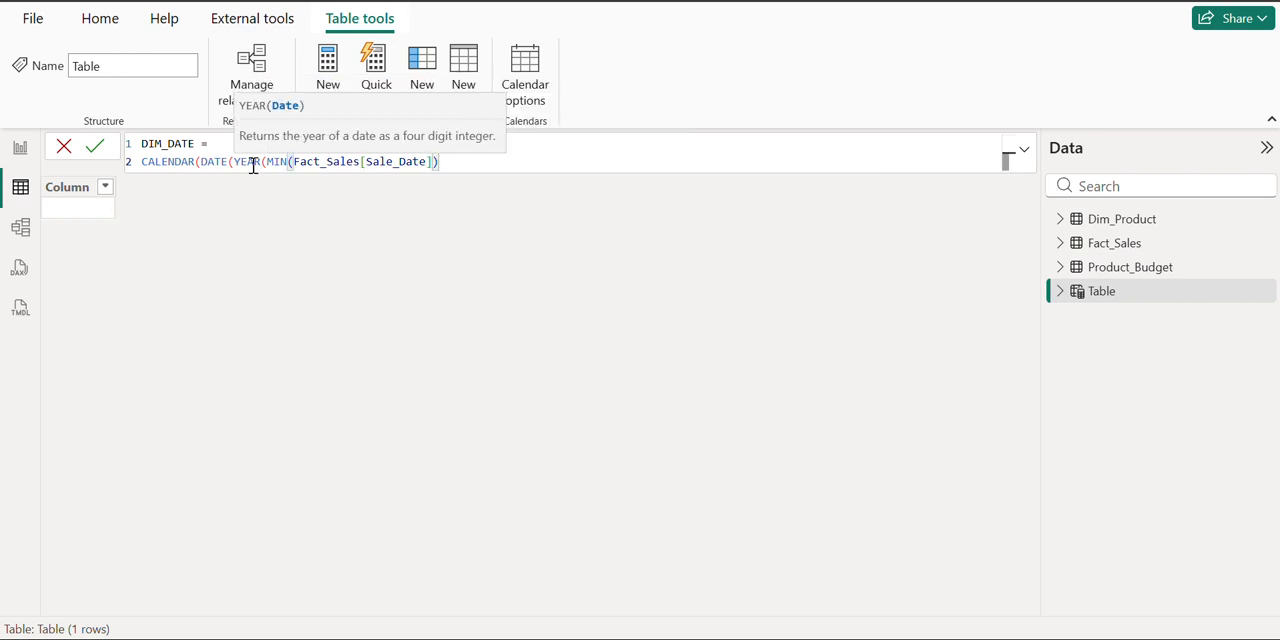
{"action": "type", "text": "),"}
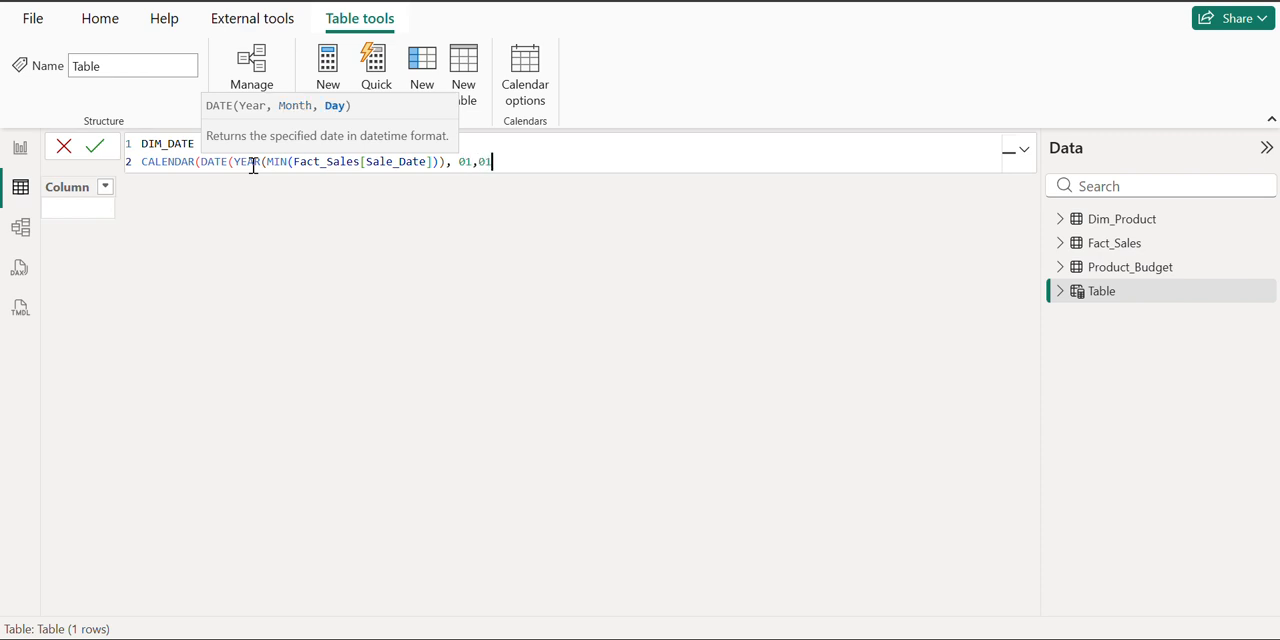
Close the YEAR function and complete the start date with month 01 and day 01
{"action": "type", "text": "01,01)"}
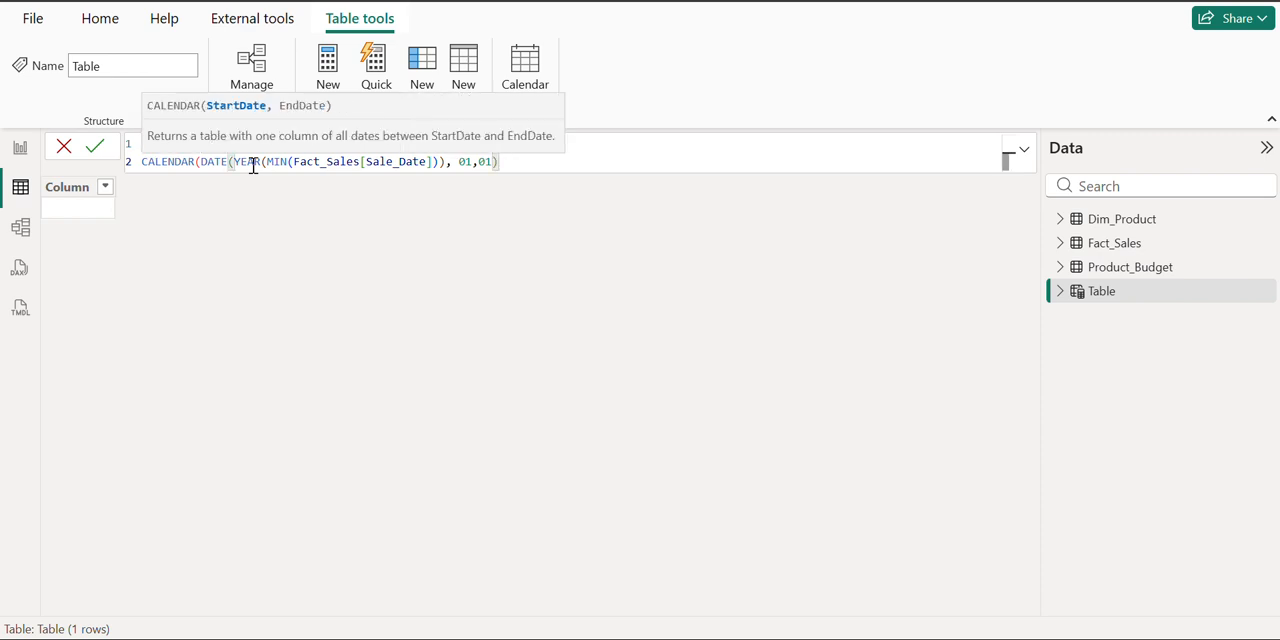
{"action": "type", "text": ","}
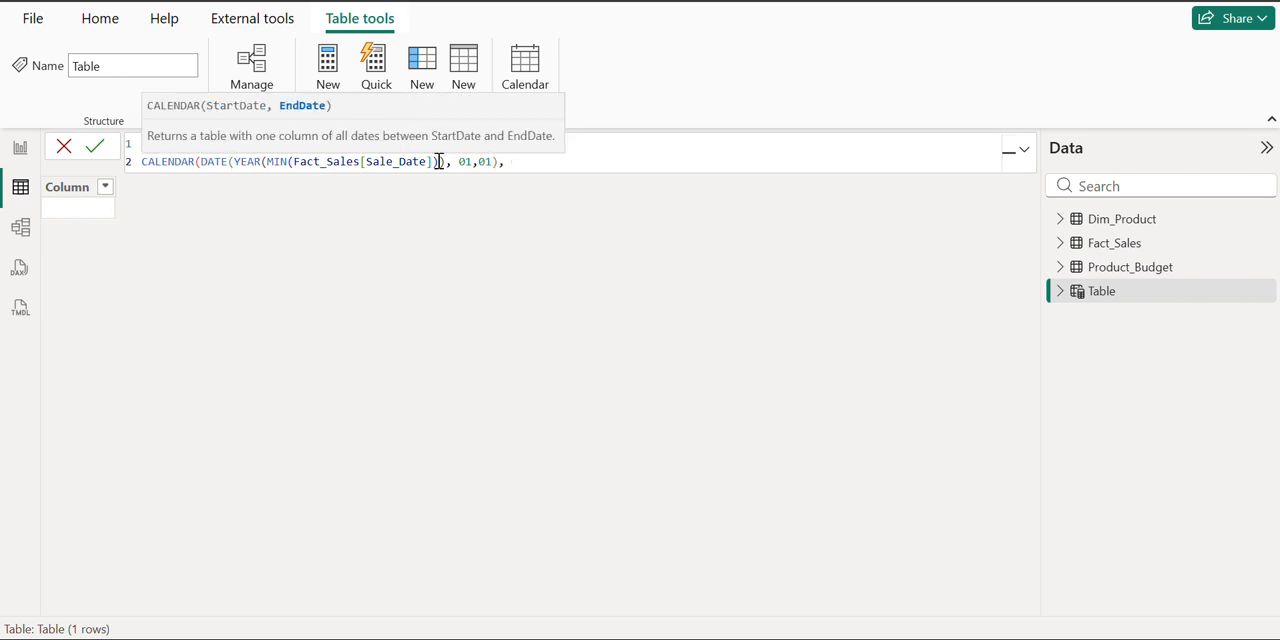
Duplicate the start date expression as CALENDAR's end date argument and replace its MIN with MAX
{"action": "left_click_drag", "start_coordinate": [498, 163], "coordinate": [205, 172]}
{"action": "key", "text": "ctrl+c"}
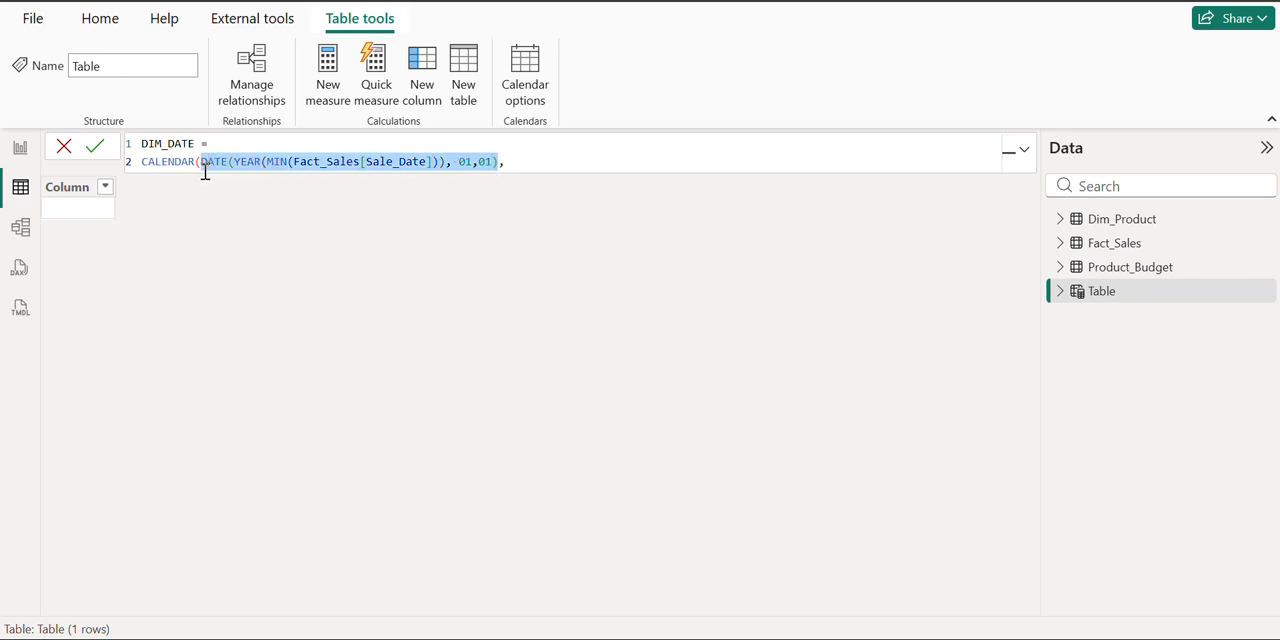
{"action": "left_click", "coordinate": [541, 161]}
{"action": "key", "text": "ctrl+v"}
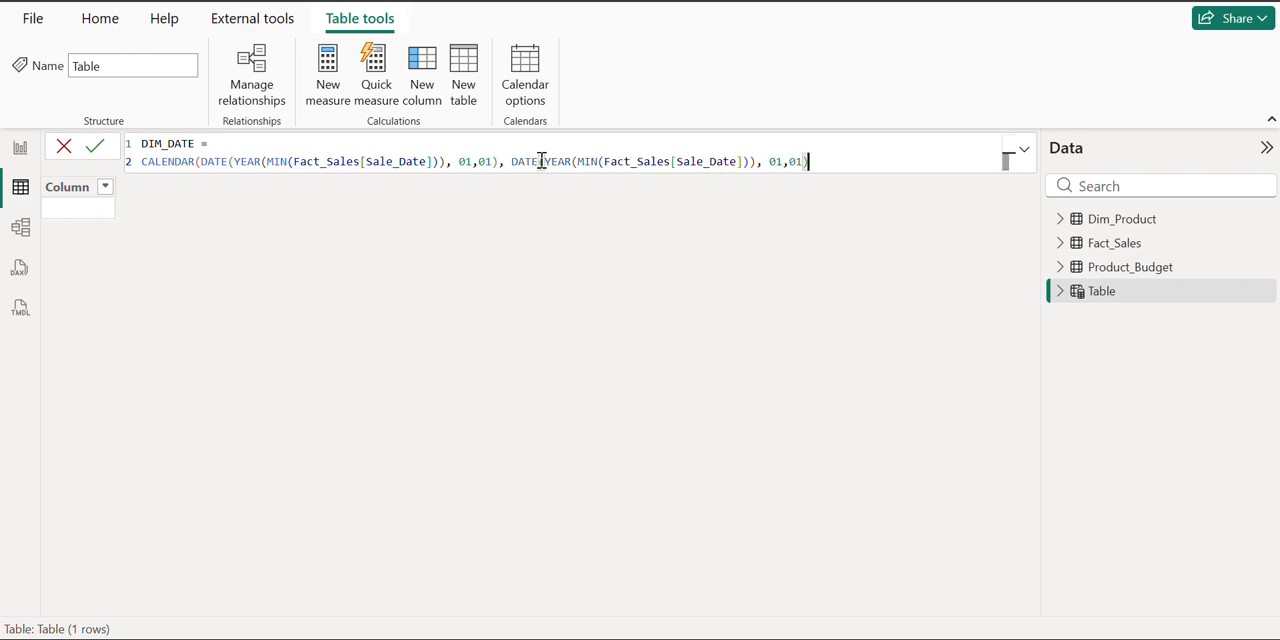
{"action": "double_click", "coordinate": [592, 163]}
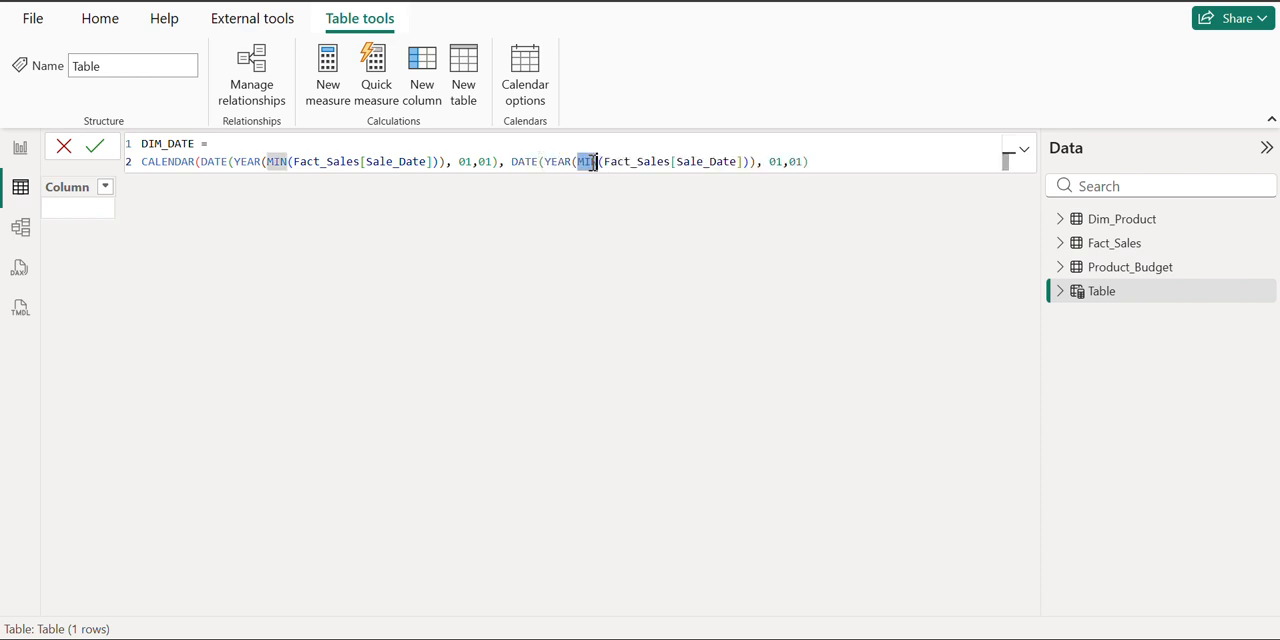
{"action": "type", "text": "MAX"}
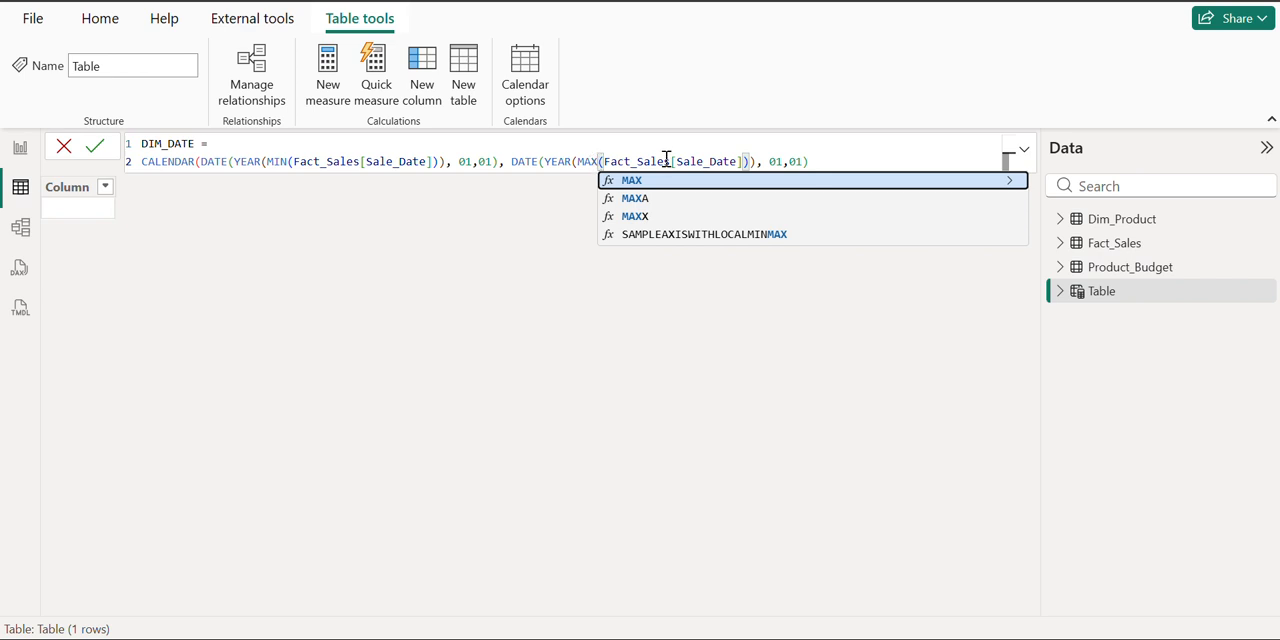
Set the end date to month 12 and day 31, close the CALENDAR function and commit the formula
{"action": "double_click", "coordinate": [776, 161]}
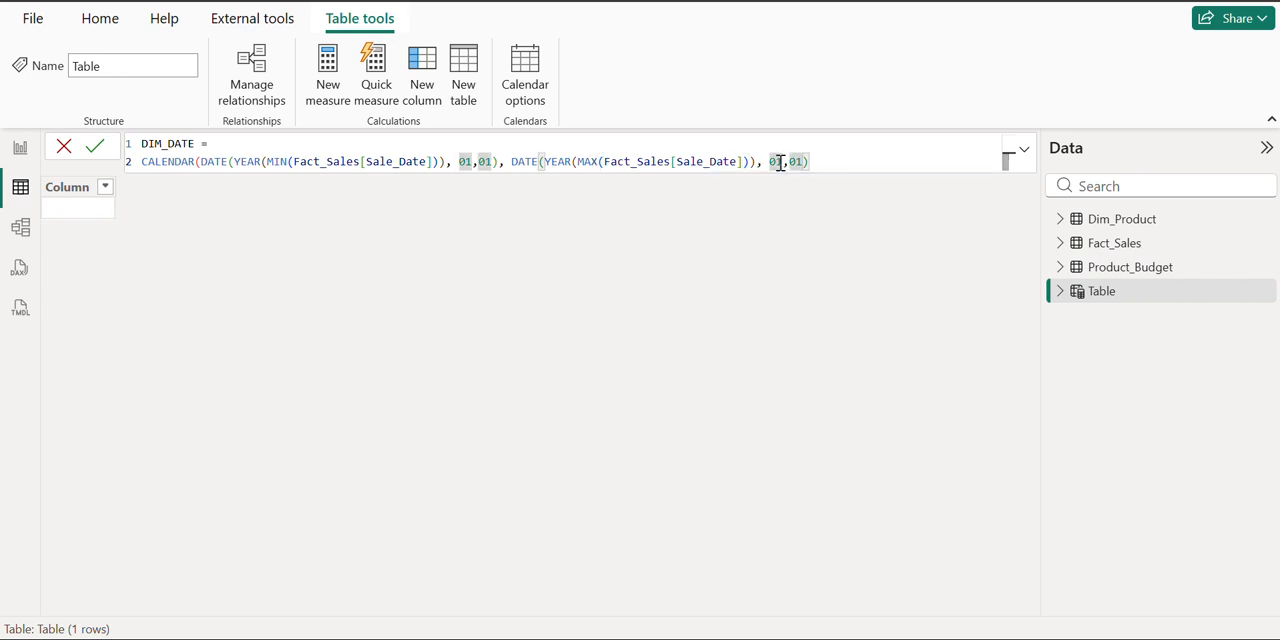
{"action": "key", "text": "BackSpace"}
{"action": "type", "text": "12"}
{"action": "key", "text": "BackSpace"}
{"action": "type", "text": "31)"}
{"action": "key", "text": "Return"}
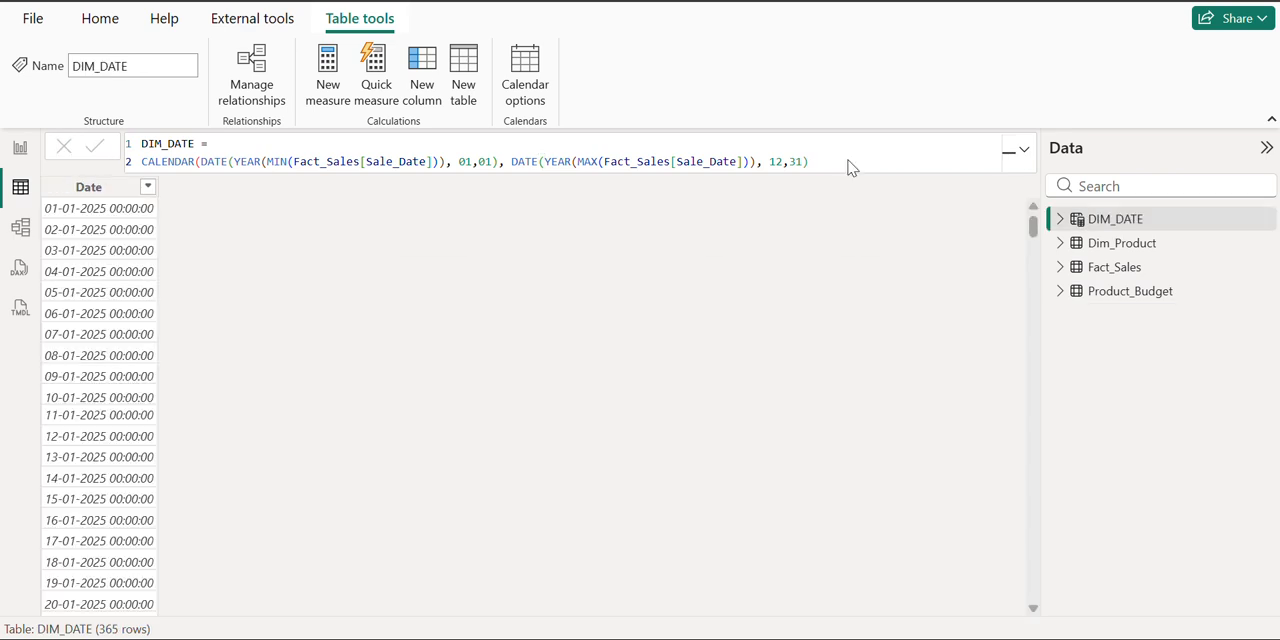
Set the DIM_DATE Date column's data type to Date and its format to 14-03-2001 (dd-mm-yyyy)
{"action": "left_click", "coordinate": [92, 190]}
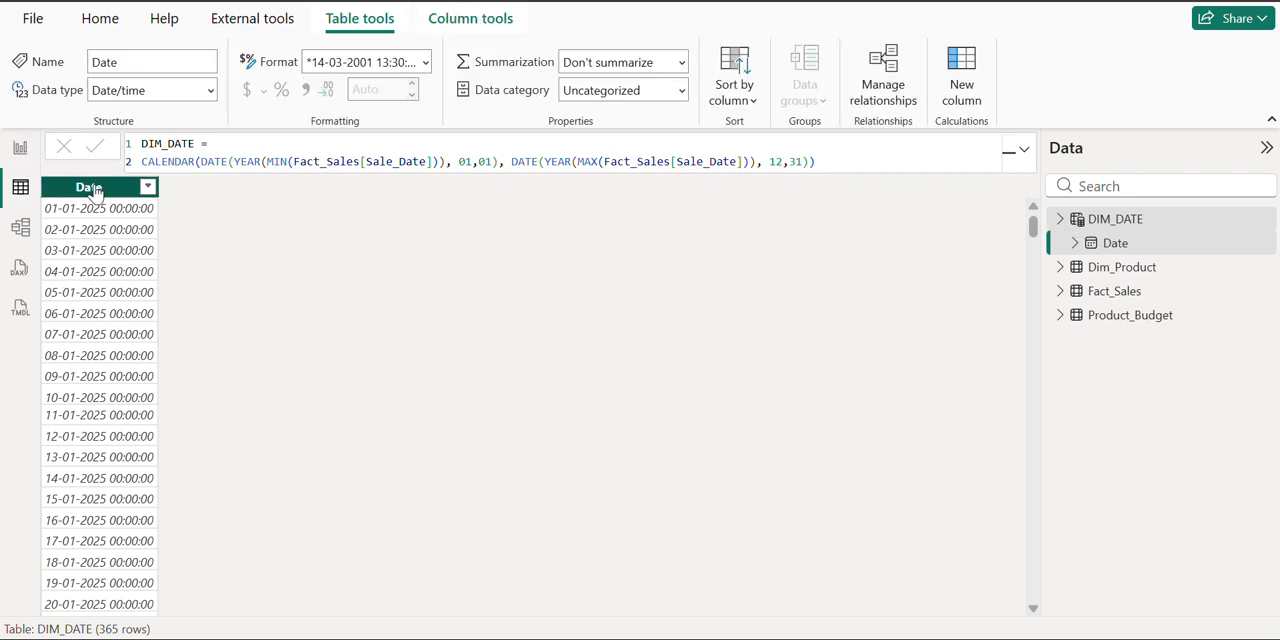
{"action": "left_click", "coordinate": [211, 93]}
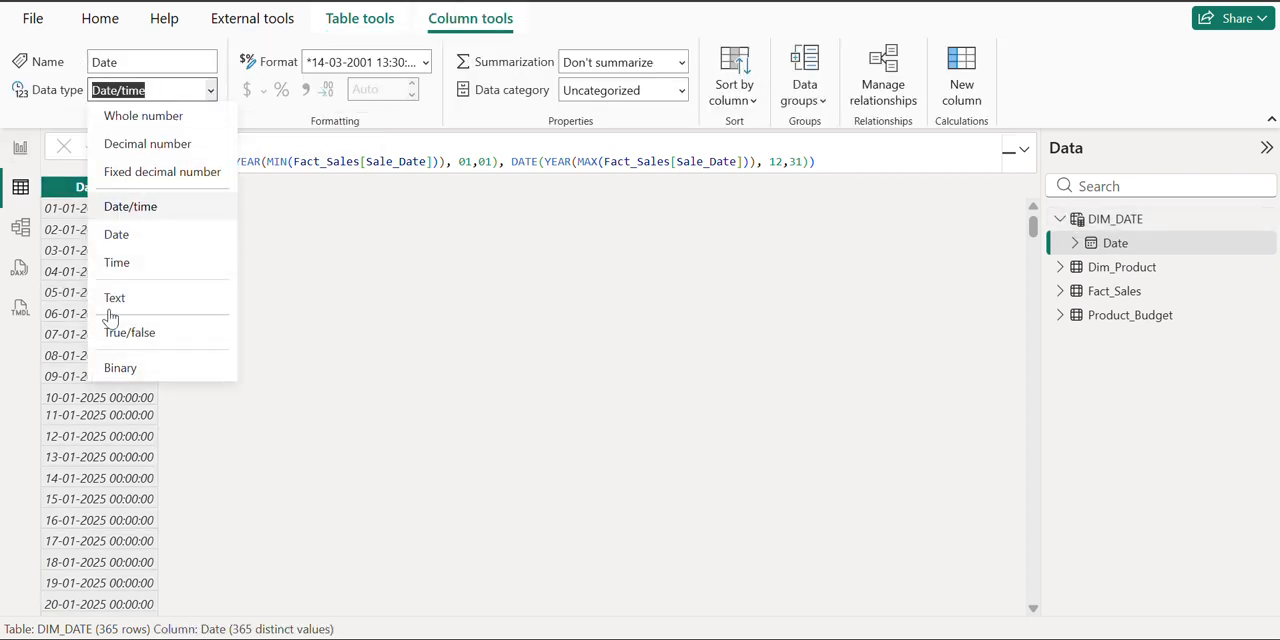
{"action": "left_click", "coordinate": [115, 235]}
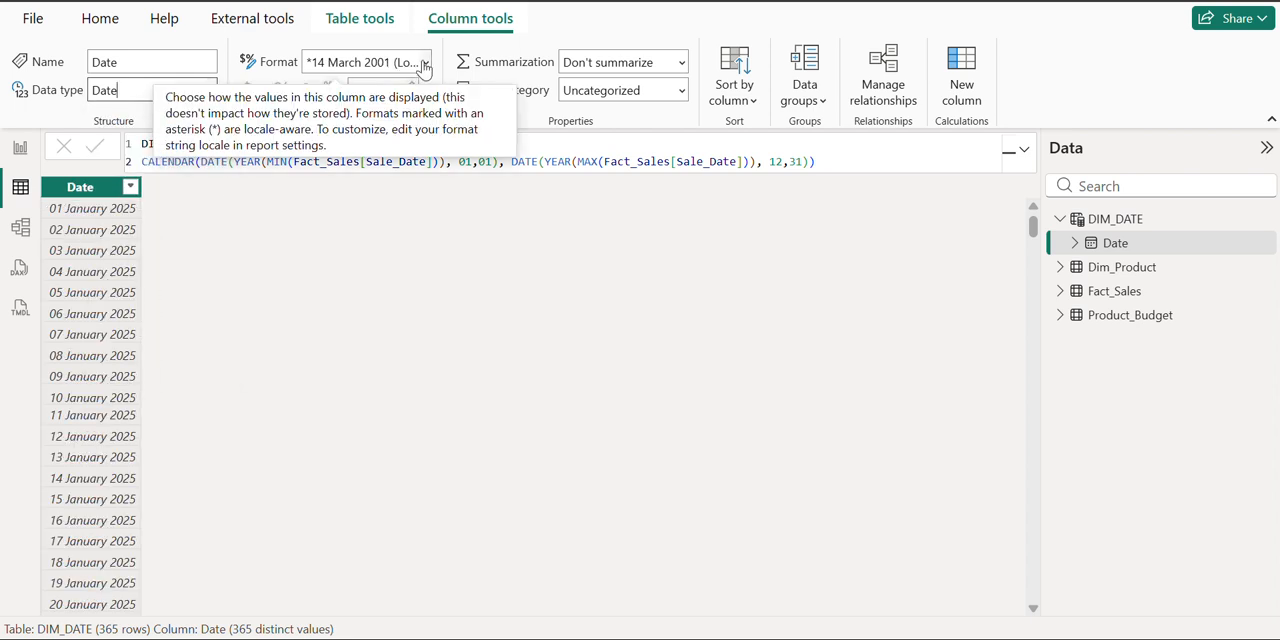
{"action": "left_click", "coordinate": [424, 64]}
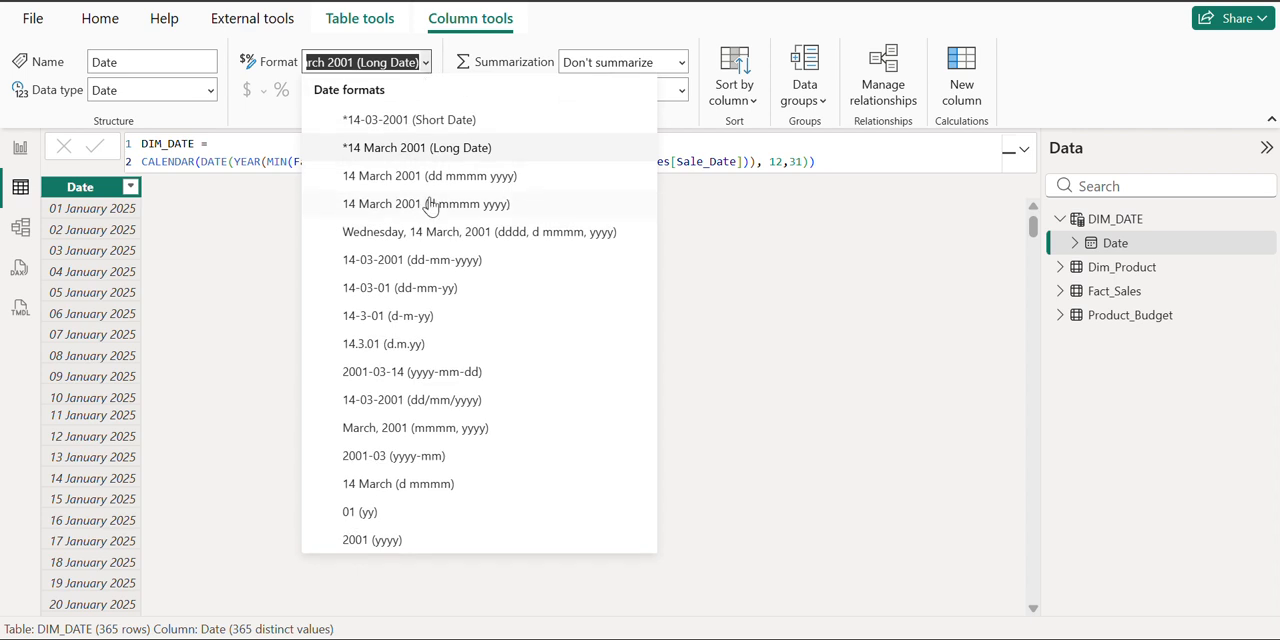
{"action": "left_click", "coordinate": [380, 262]}
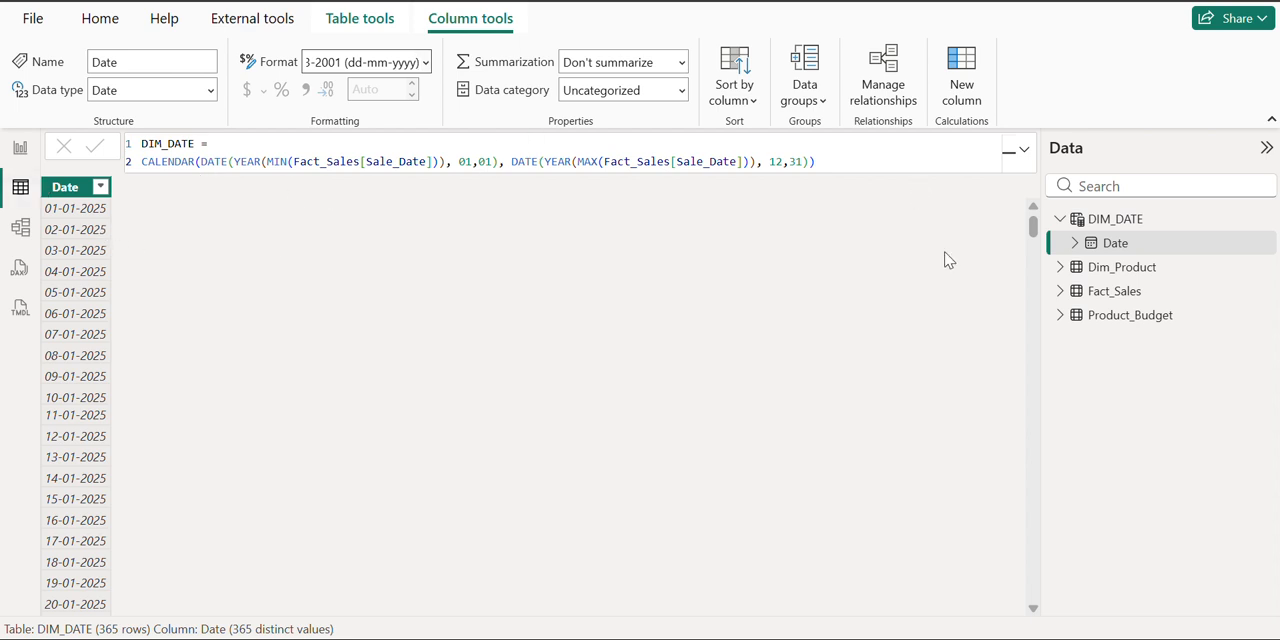
Check the YearMonth values in the Product_Budget table and return to the DIM_DATE table
{"action": "left_click", "coordinate": [1112, 316]}
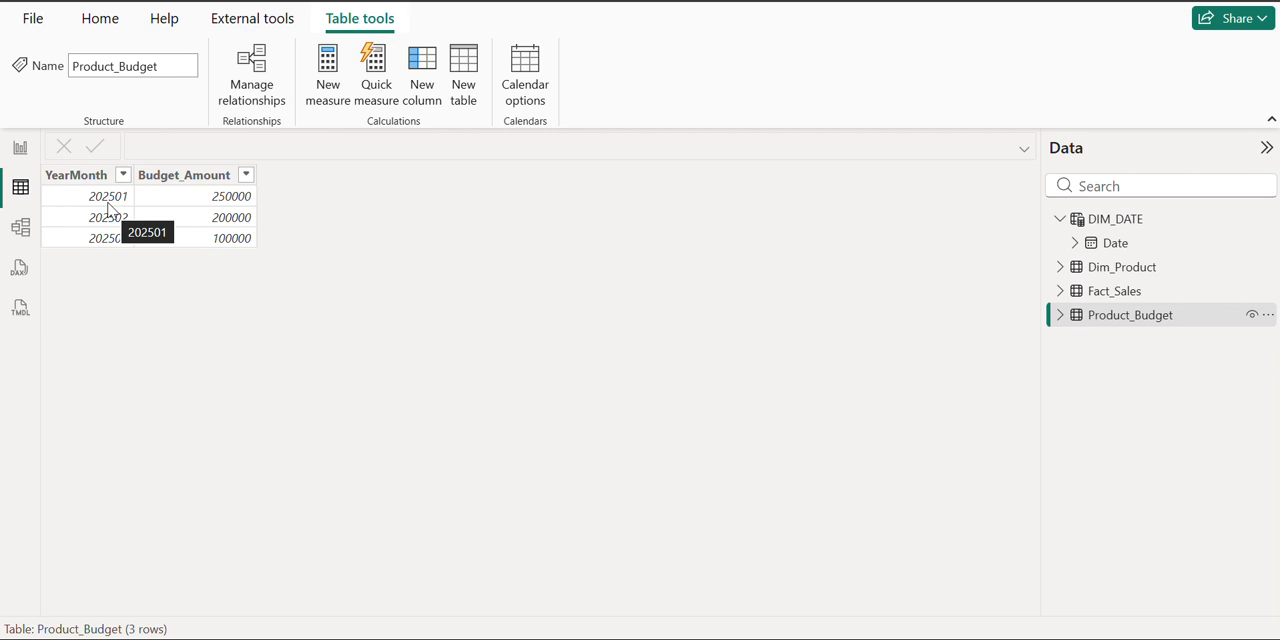
{"action": "left_click", "coordinate": [1116, 220]}
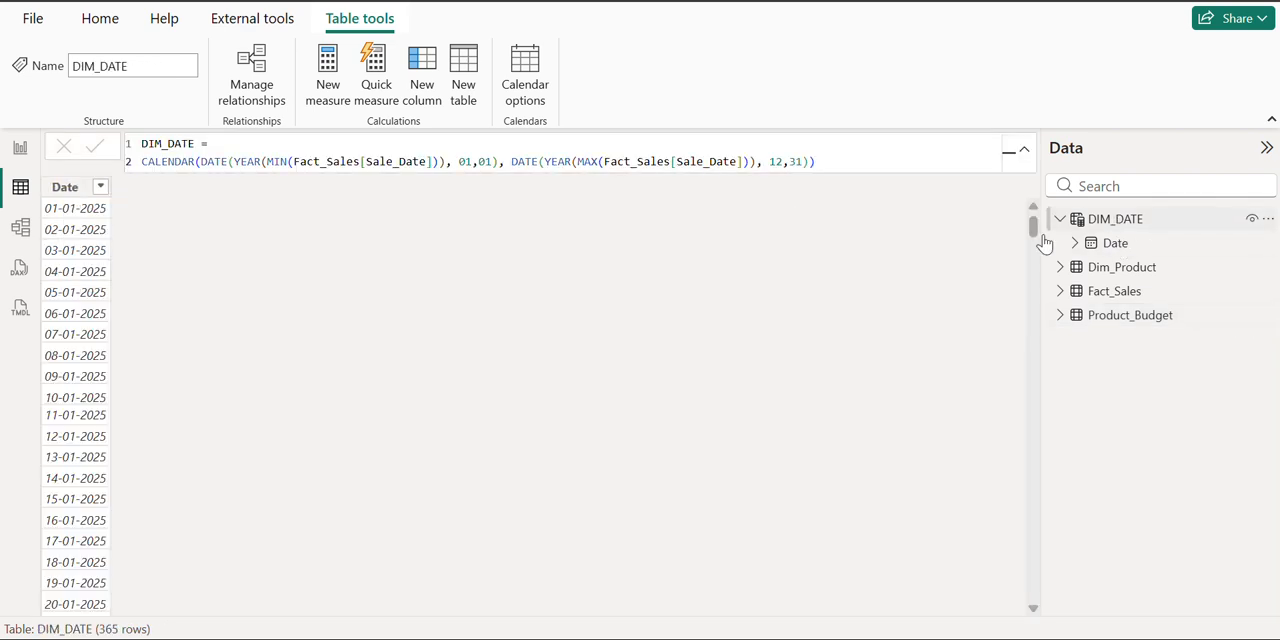
Check the Fact_Sales table, and start a new calculated column named Year_month in the DIM_DATE table
{"action": "left_click", "coordinate": [1100, 291]}
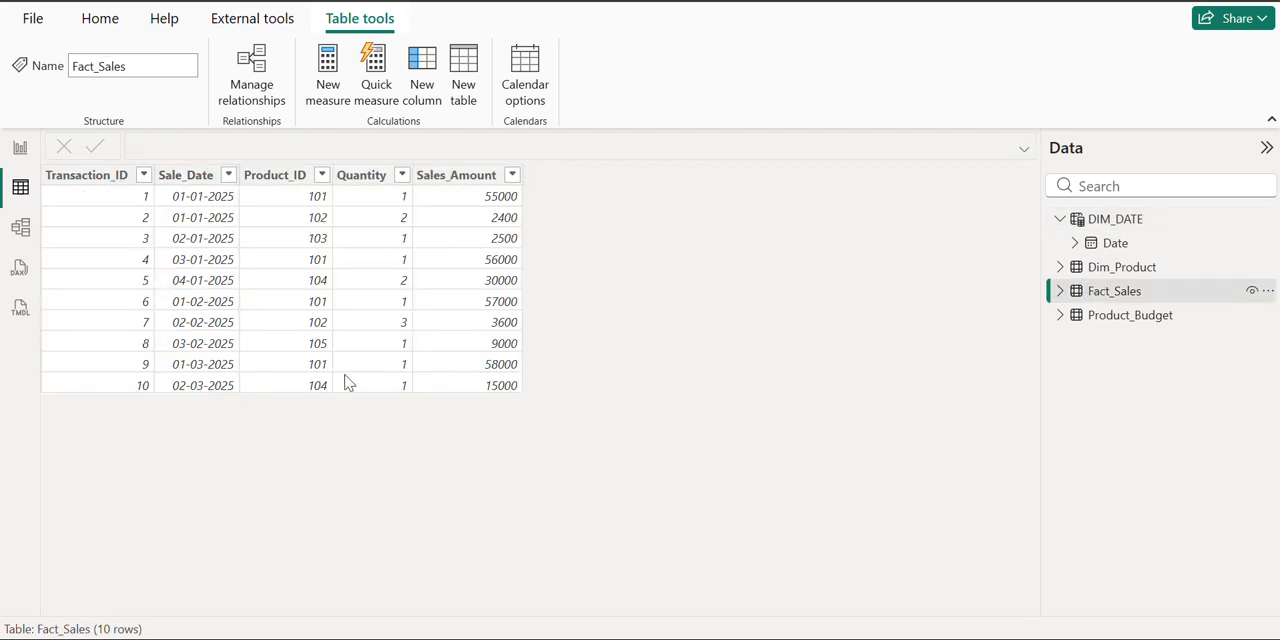
{"action": "left_click", "coordinate": [1125, 221]}
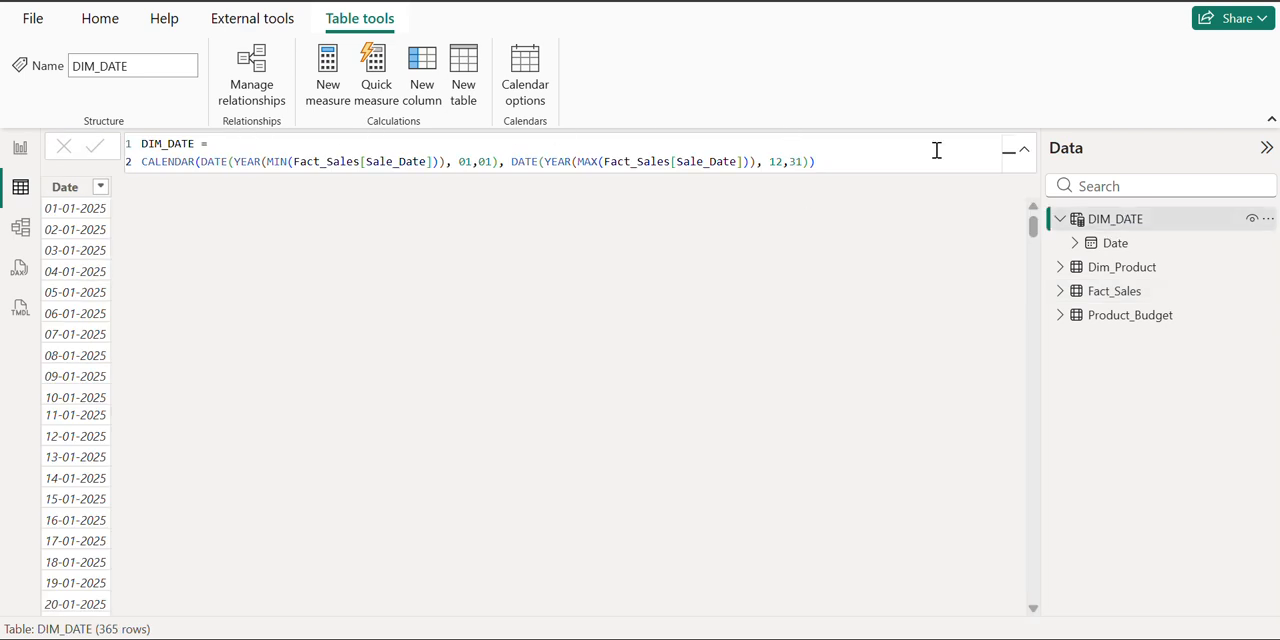
{"action": "left_click", "coordinate": [1268, 220]}
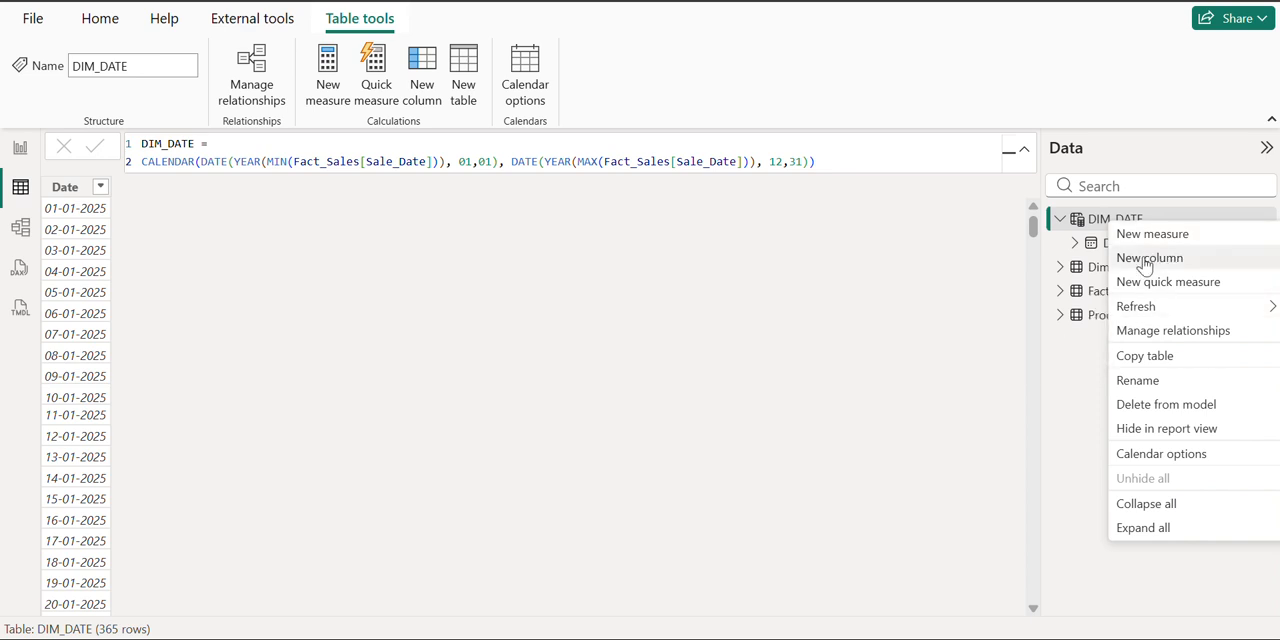
{"action": "left_click", "coordinate": [1148, 258]}
{"action": "key", "text": "BackSpace"}
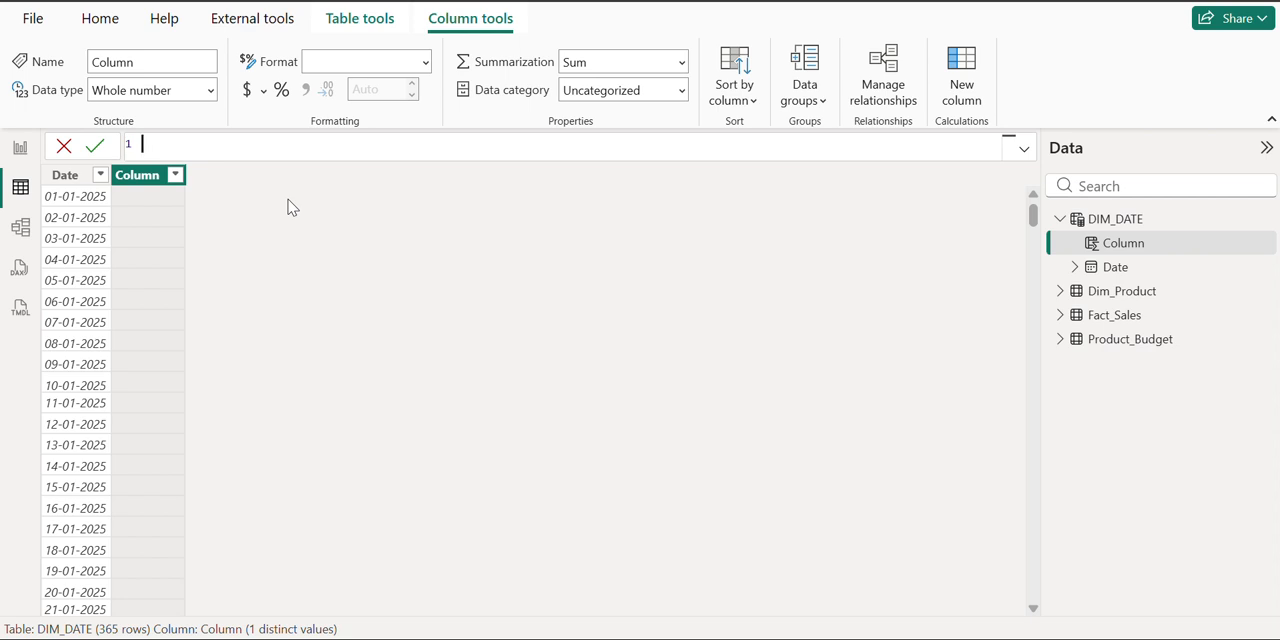
{"action": "type", "text": "Year_mont"}
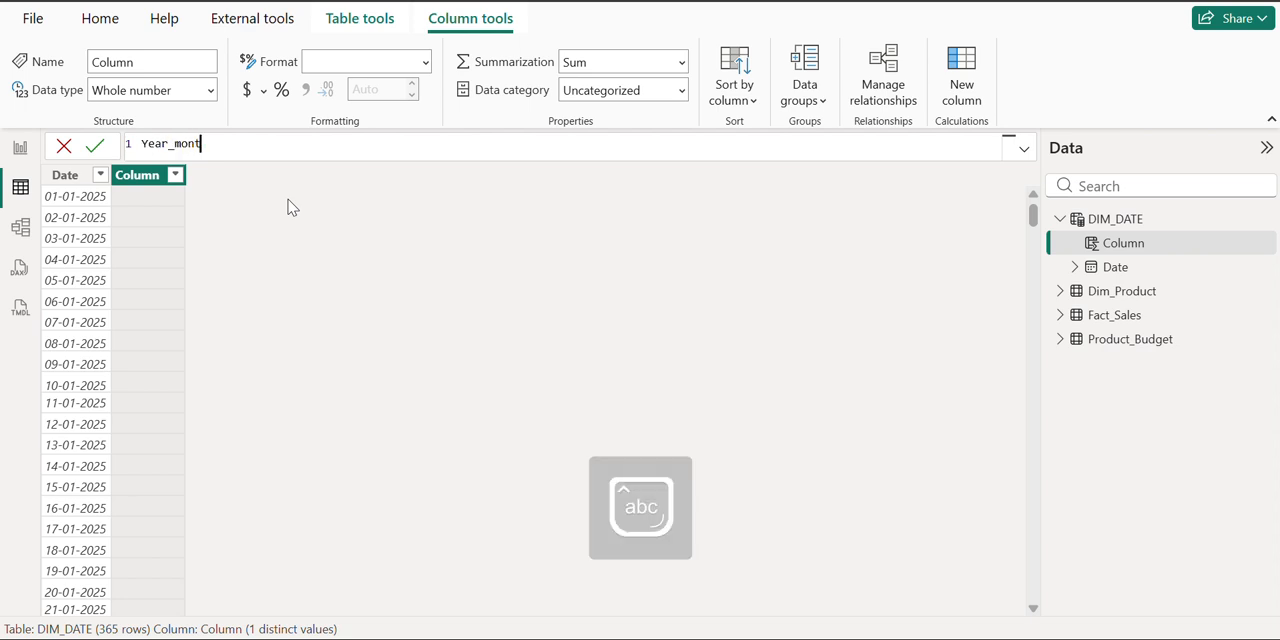
{"action": "type", "text": "h ="}
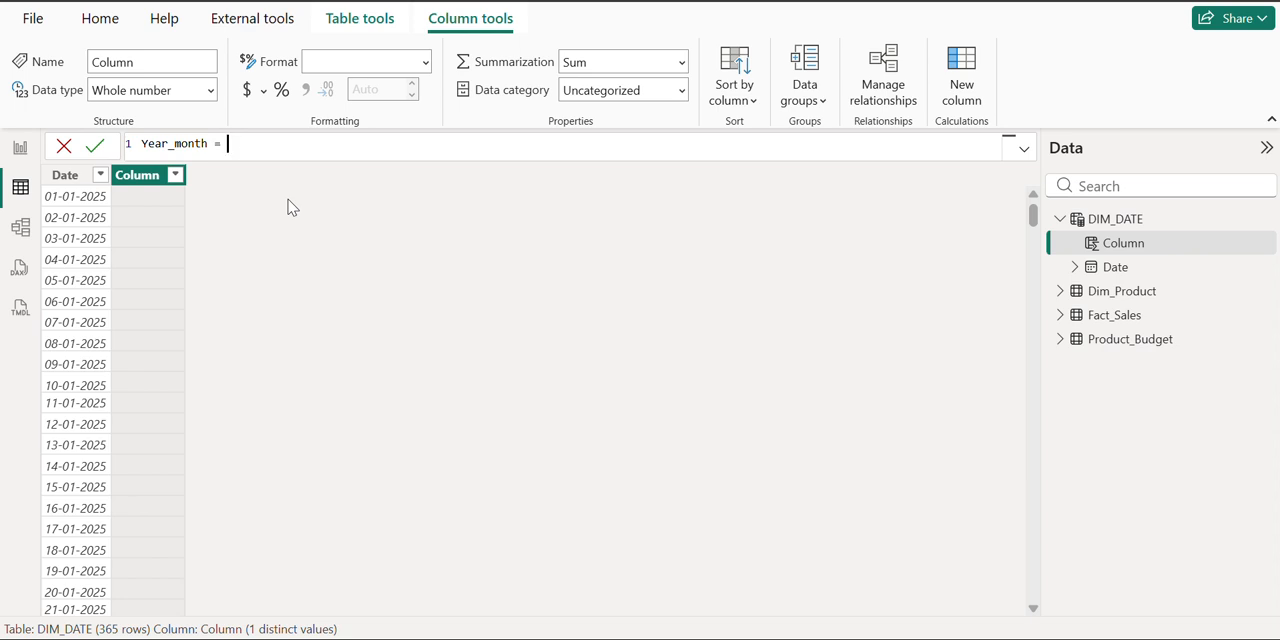
Begin the Year_month formula with the FORMAT function, using DIM_DATE[Date] as its value argument
{"action": "key", "text": "Caps_Lock"}
{"action": "type", "text": "FO"}
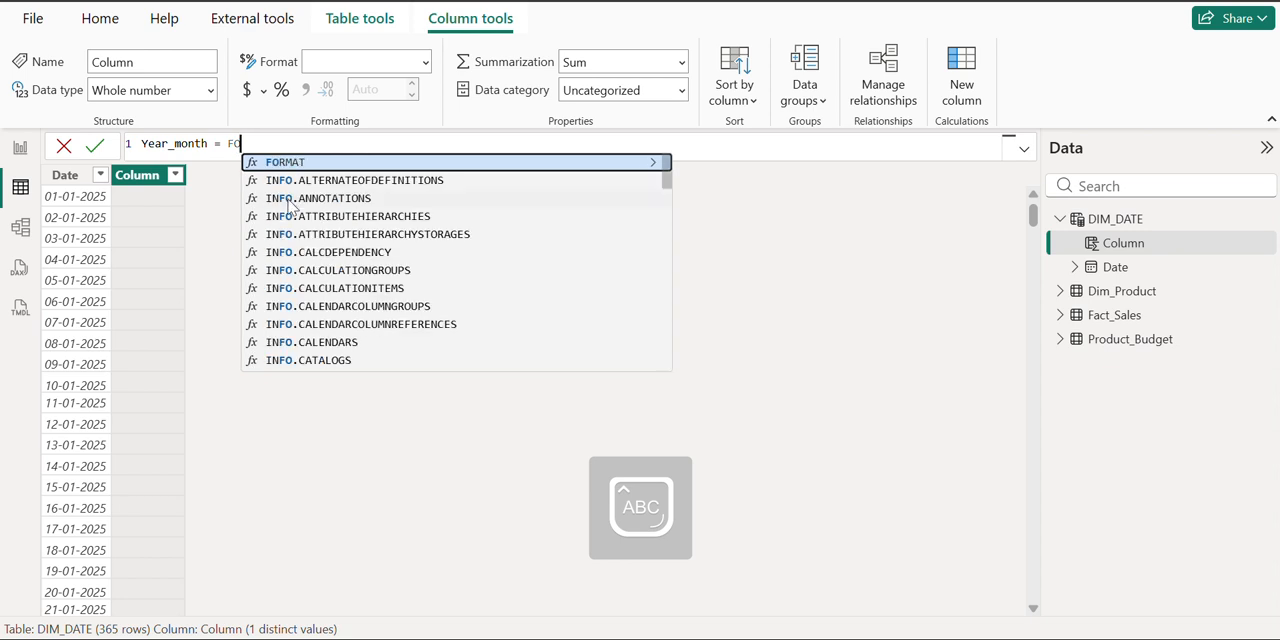
{"action": "type", "text": "RMAT("}
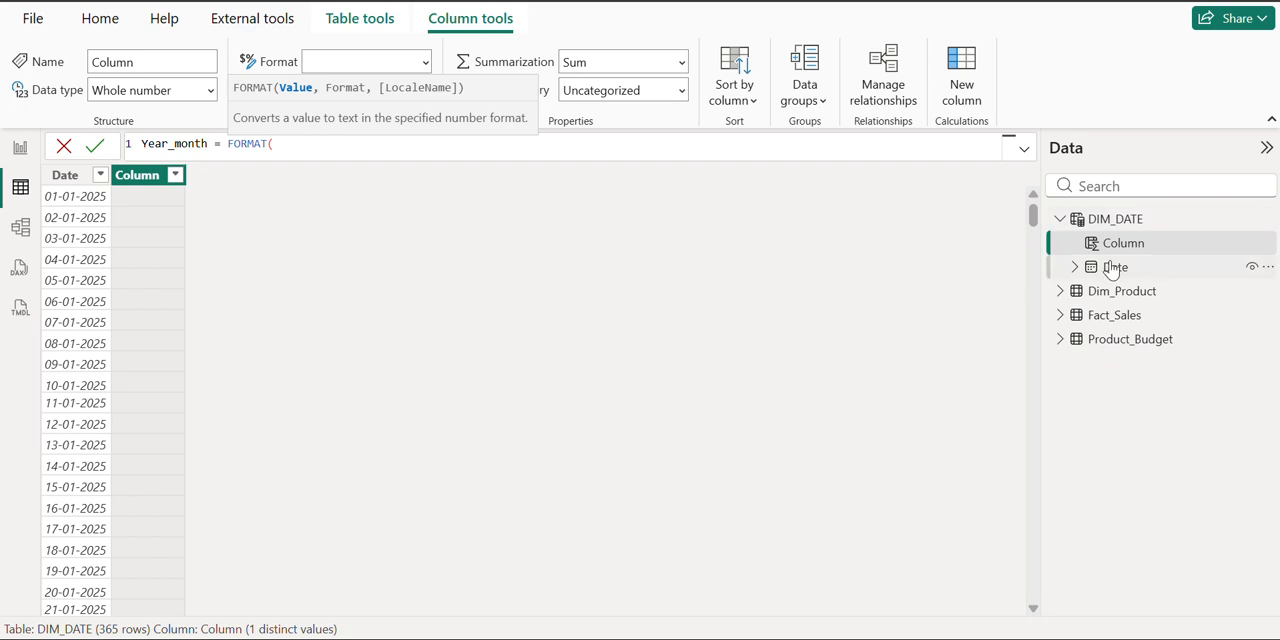
{"action": "type", "text": "DATE"}
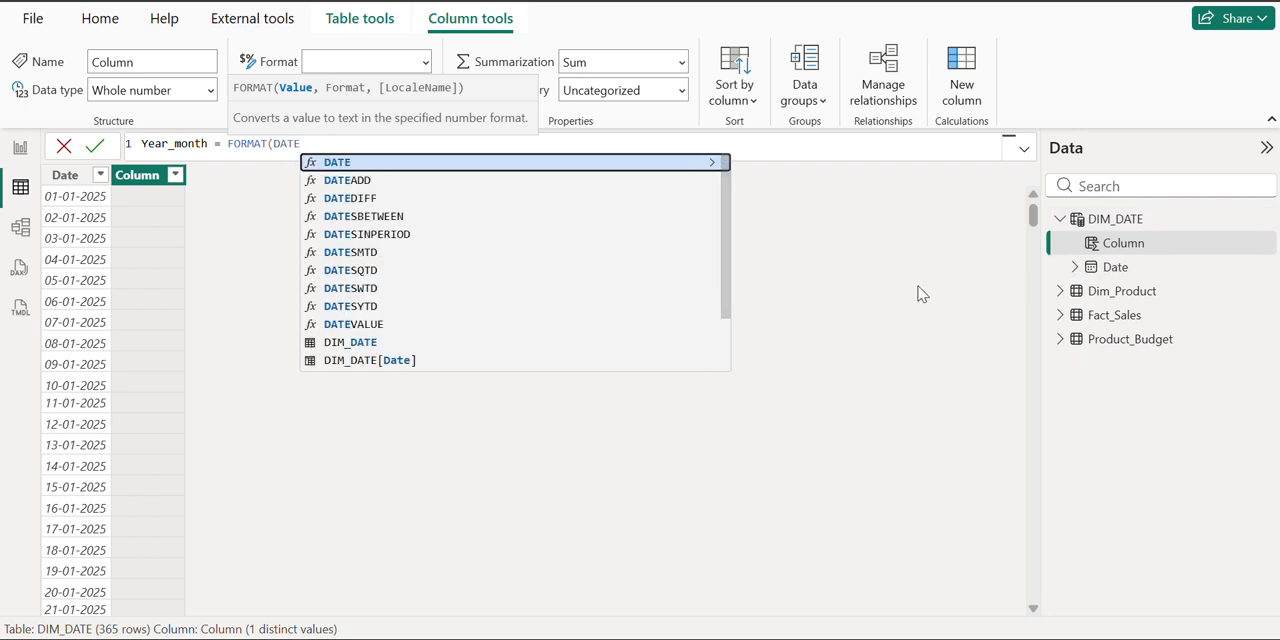
{"action": "key", "text": "Down"}
{"action": "key", "text": "Down"}
{"action": "key", "text": "Down"}
{"action": "key", "text": "Down"}
{"action": "key", "text": "Down"}
{"action": "key", "text": "Down"}
{"action": "key", "text": "Down"}
{"action": "key", "text": "Tab"}
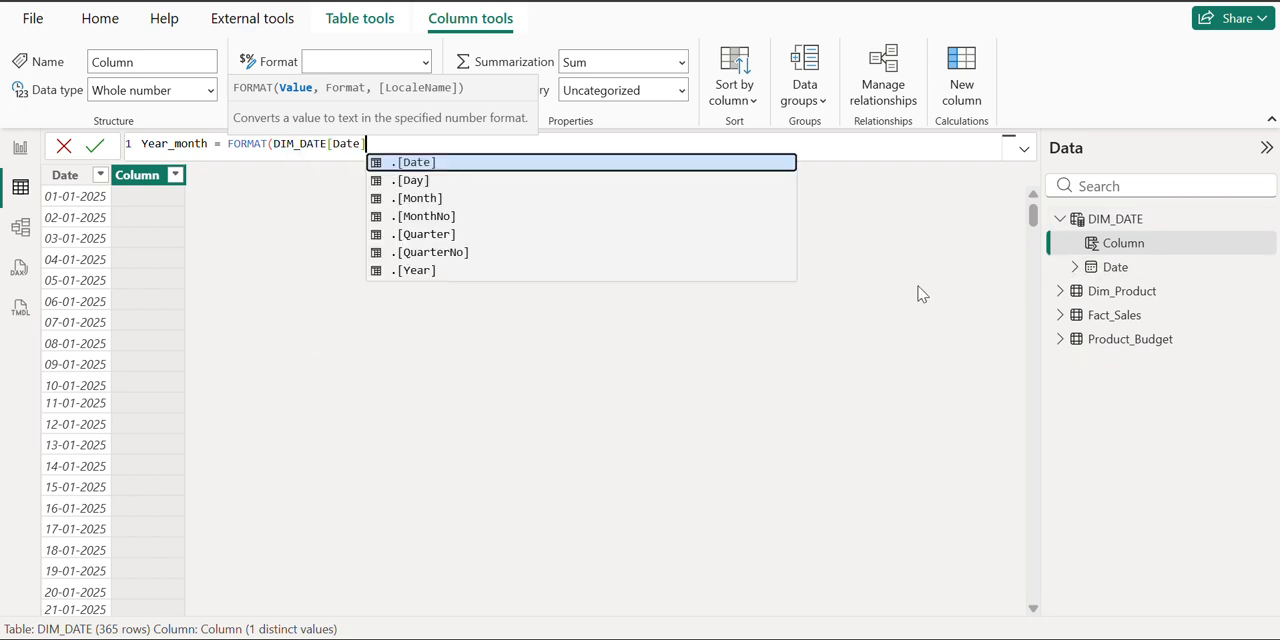
Set FORMAT's format string to "YYYYMM", close the function and commit the Year_month formula
{"action": "type", "text": "],"}
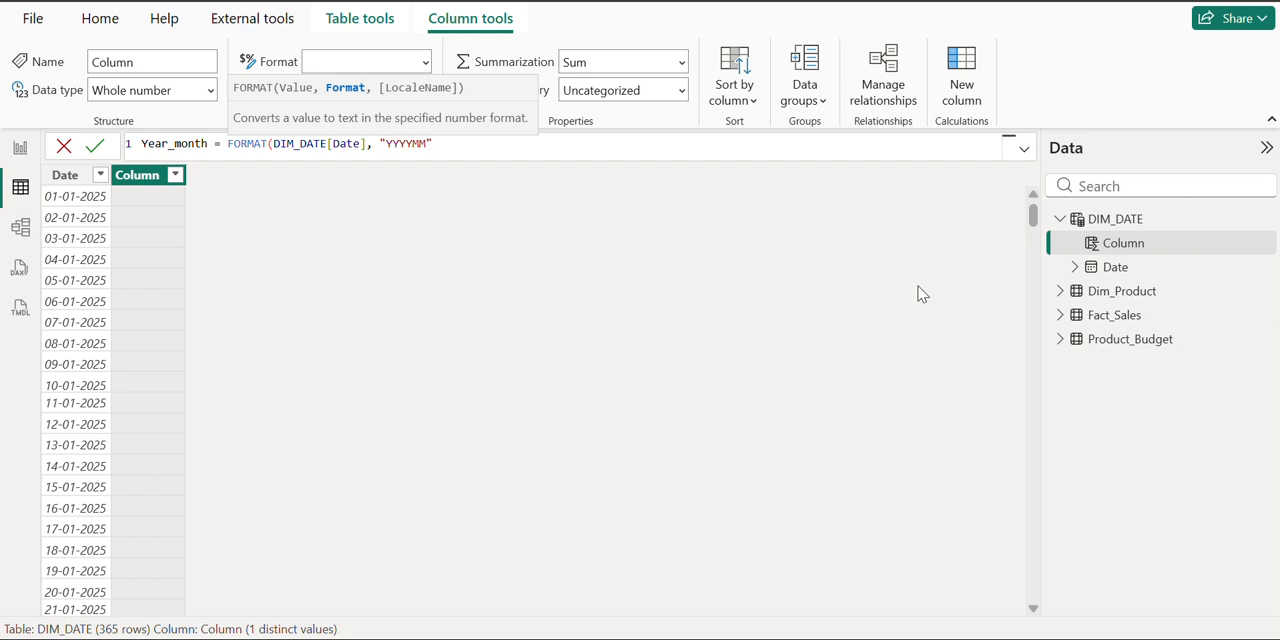
{"action": "type", "text": "\"YYYYMM\")"}
{"action": "key", "text": "Return"}
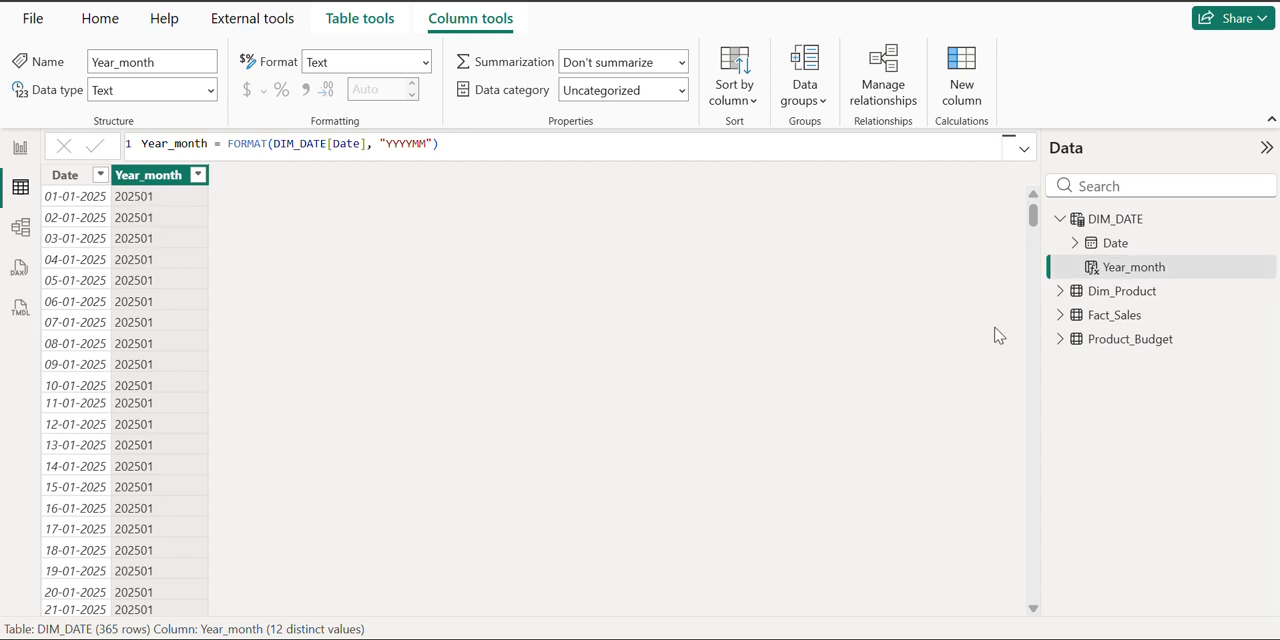
Check the YearMonth values in Product_Budget and inspect the Dim_Product to Fact_Sales relationship in the model diagram
{"action": "left_click", "coordinate": [1157, 350]}
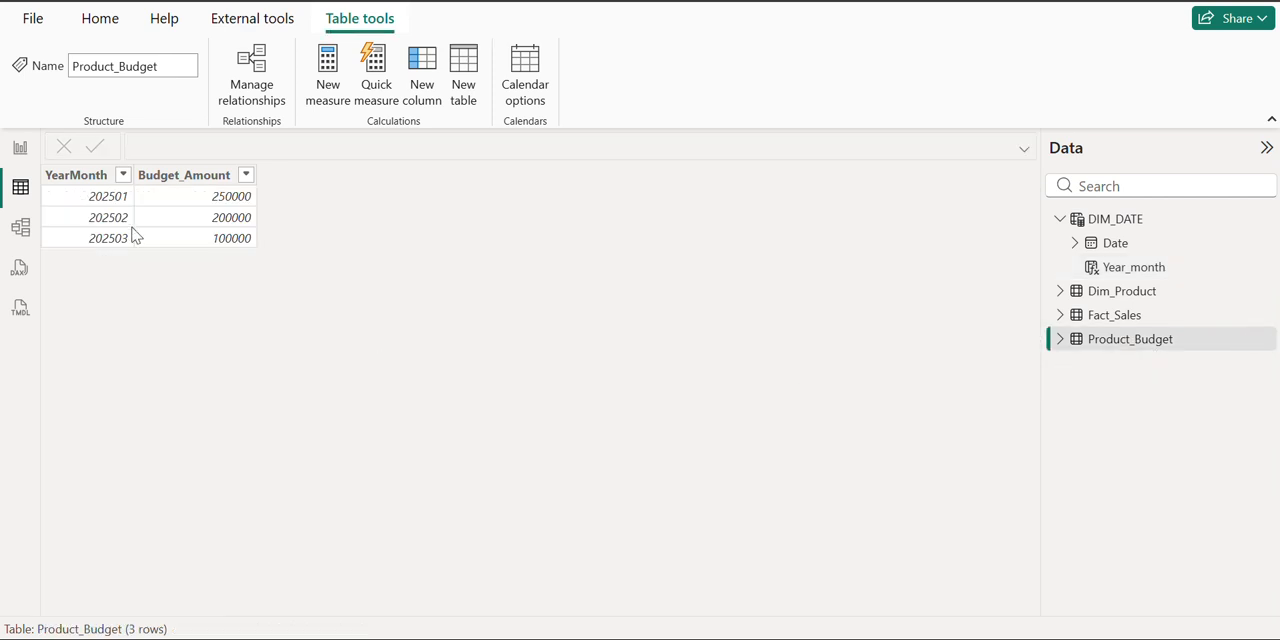
{"action": "left_click", "coordinate": [20, 228]}
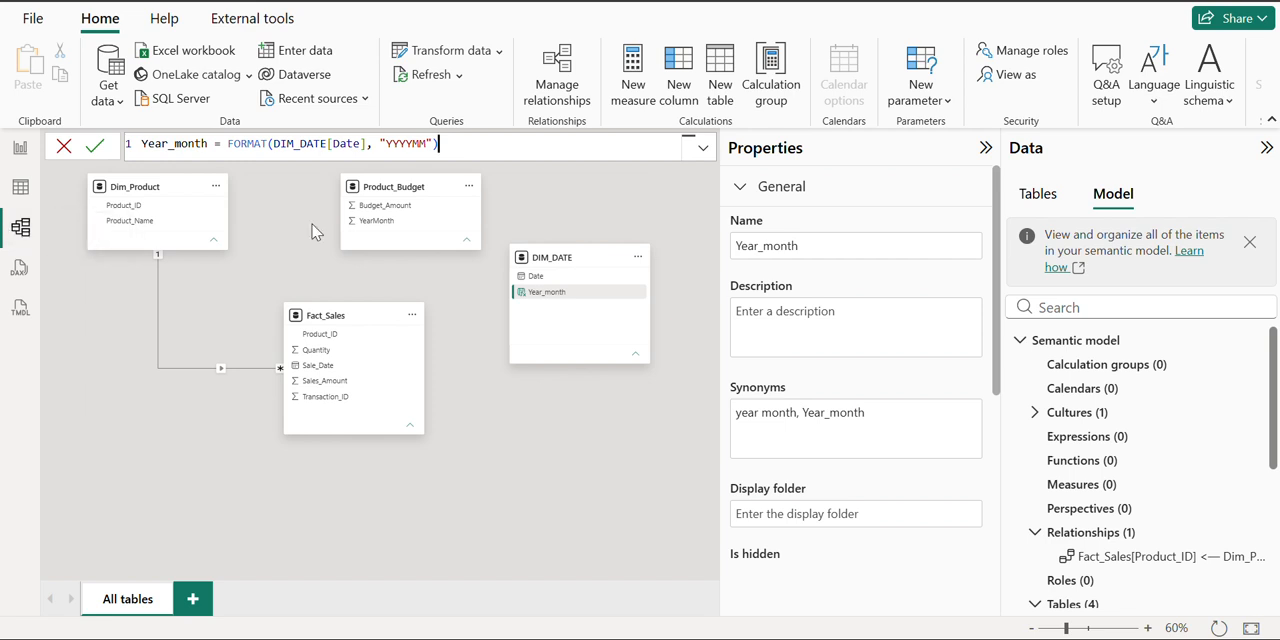
{"action": "left_click", "coordinate": [158, 281]}
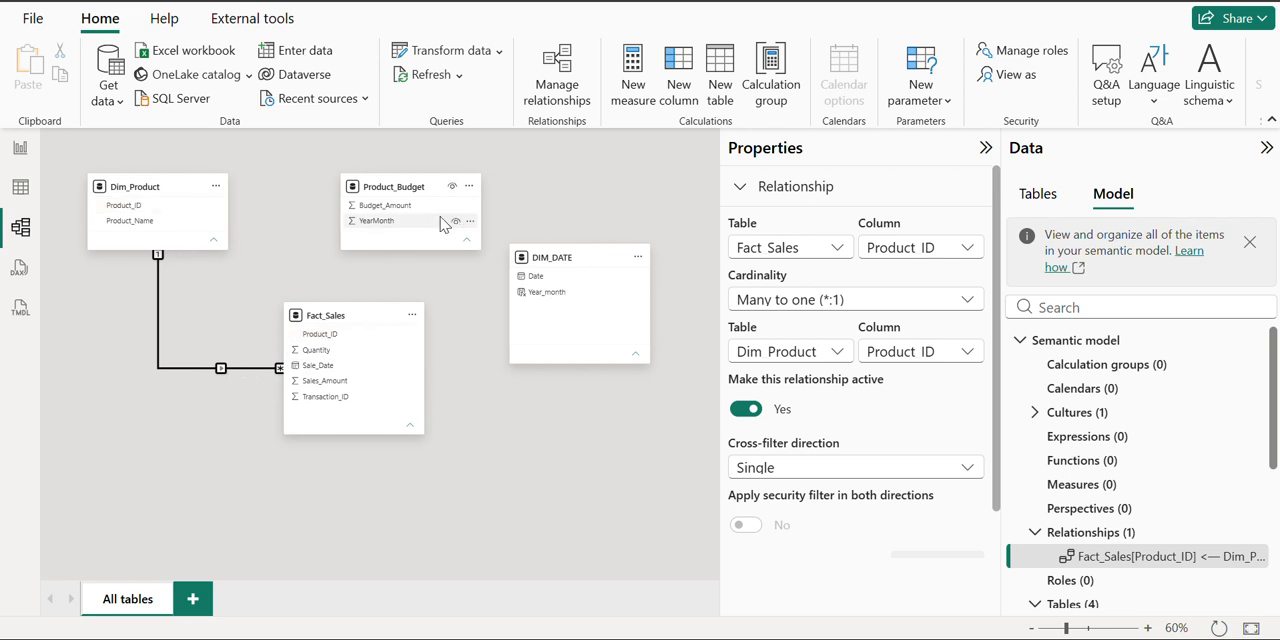
Create an active one-to-many relationship from Product_Budget's YearMonth to DIM_DATE's Year_month with single cross-filter direction
{"action": "left_click", "coordinate": [390, 188]}
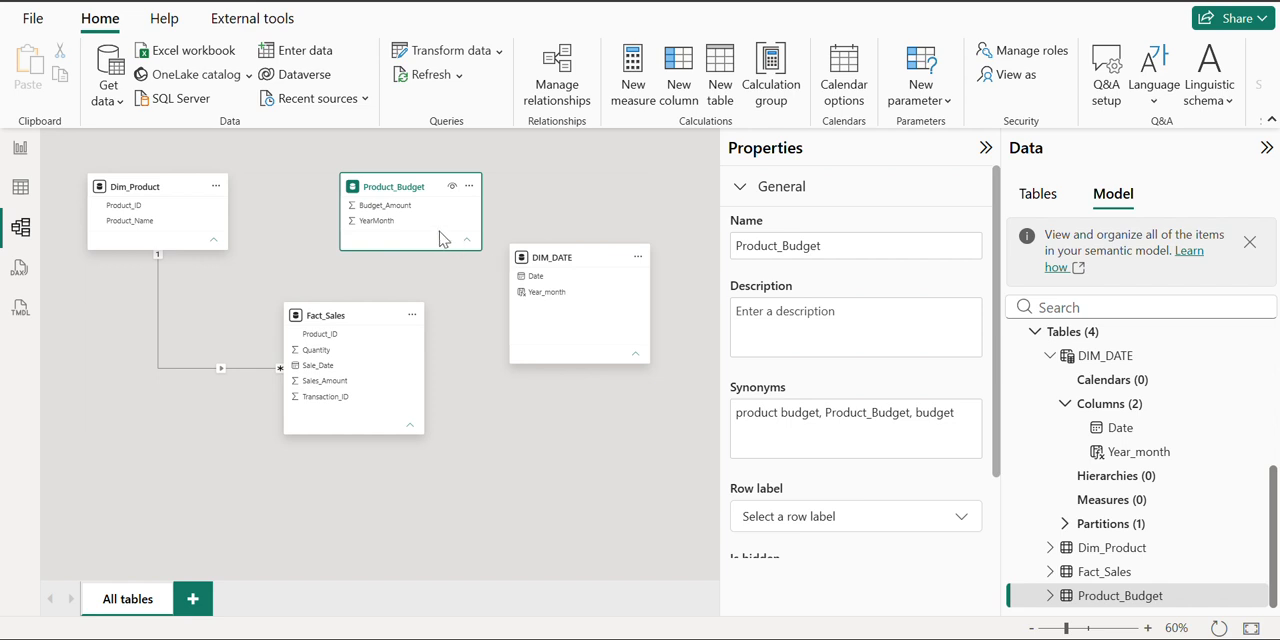
{"action": "left_click", "coordinate": [384, 221]}
{"action": "scroll", "coordinate": [490, 342], "scroll_direction": "up", "scroll_amount": 1}
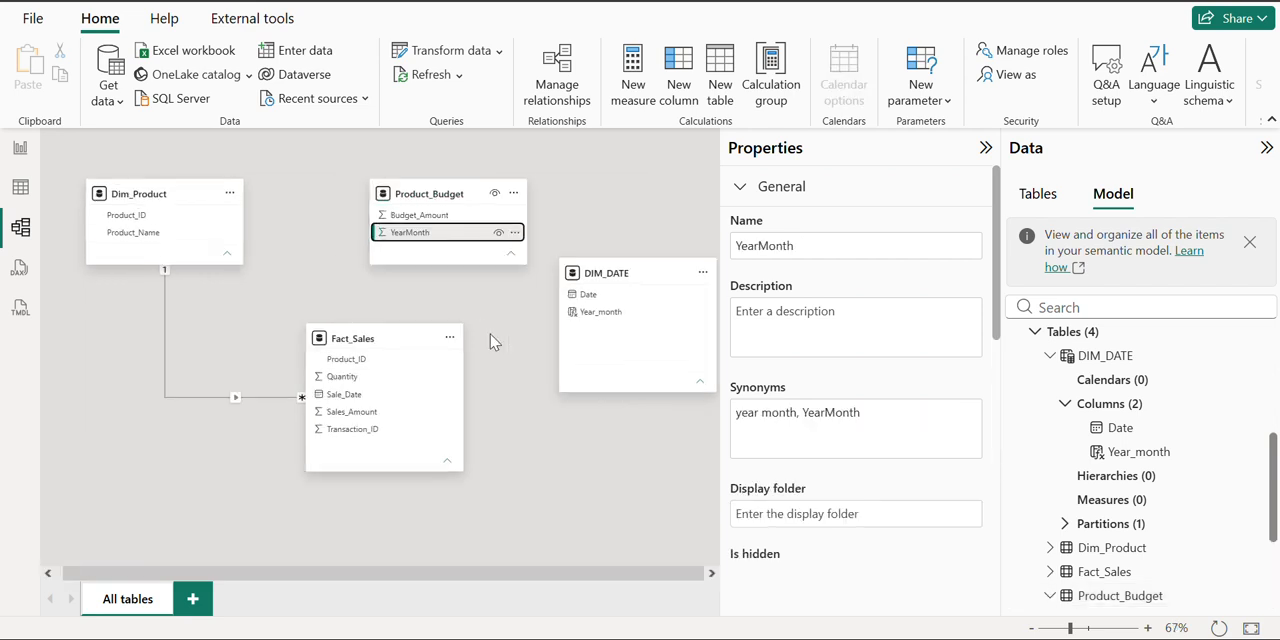
{"action": "scroll", "coordinate": [490, 342], "scroll_direction": "up", "scroll_amount": 1}
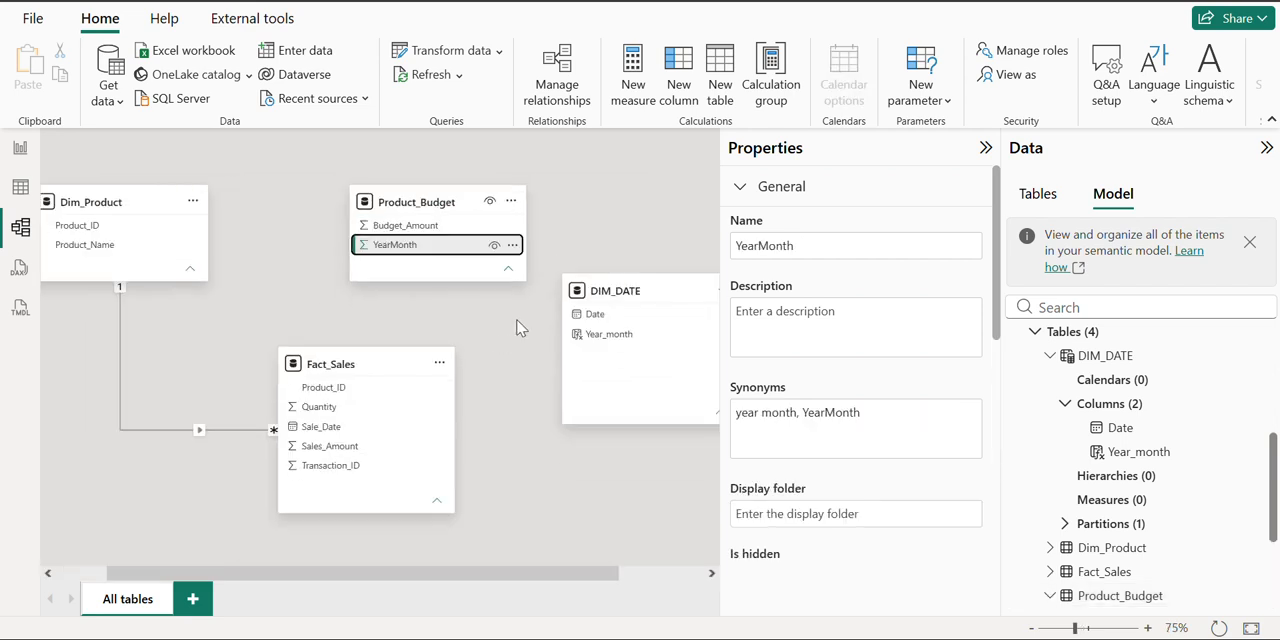
{"action": "left_click", "coordinate": [986, 149]}
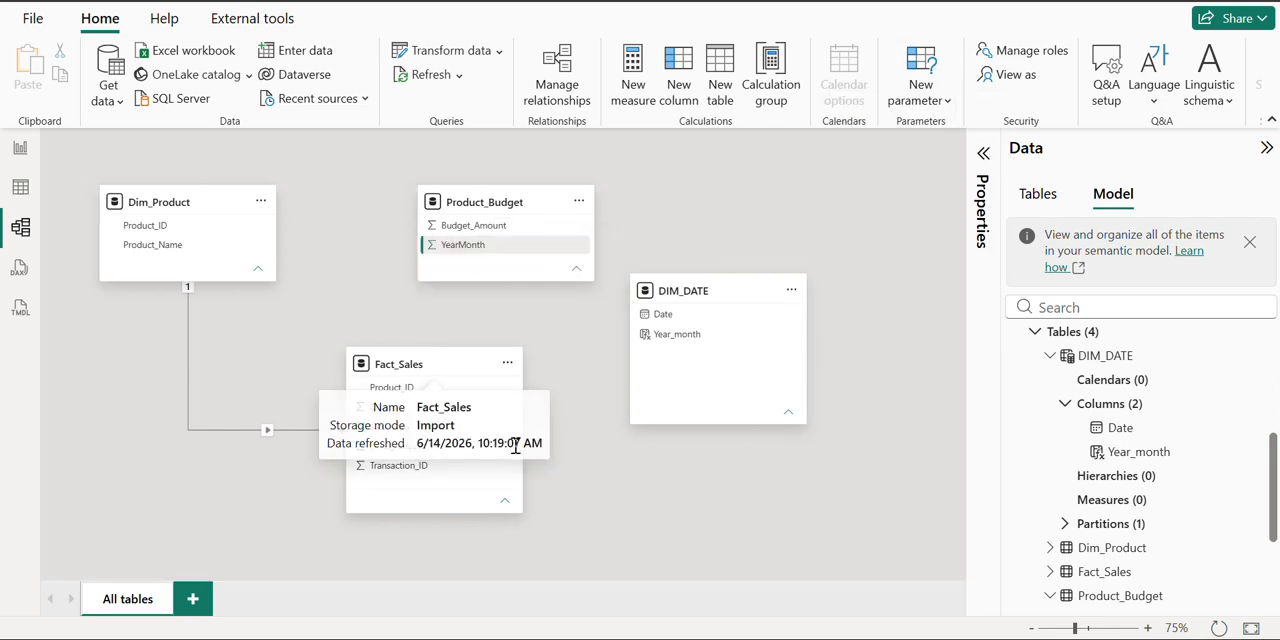
{"action": "left_click_drag", "start_coordinate": [479, 250], "coordinate": [714, 340]}
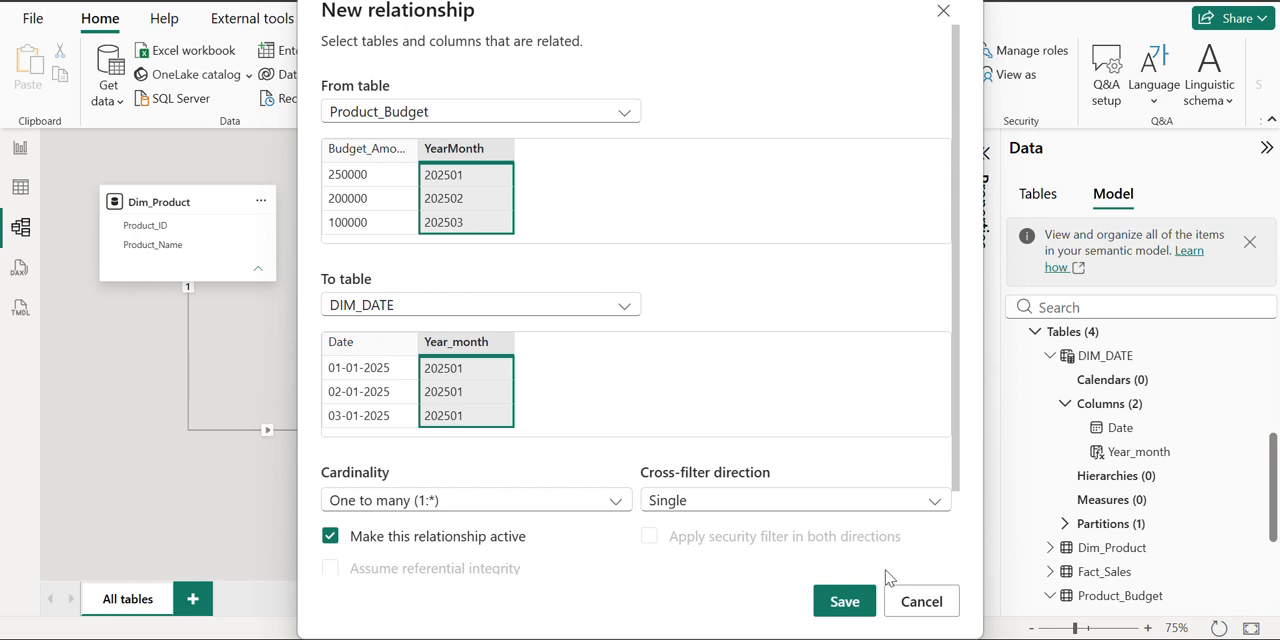
{"action": "left_click", "coordinate": [844, 601]}
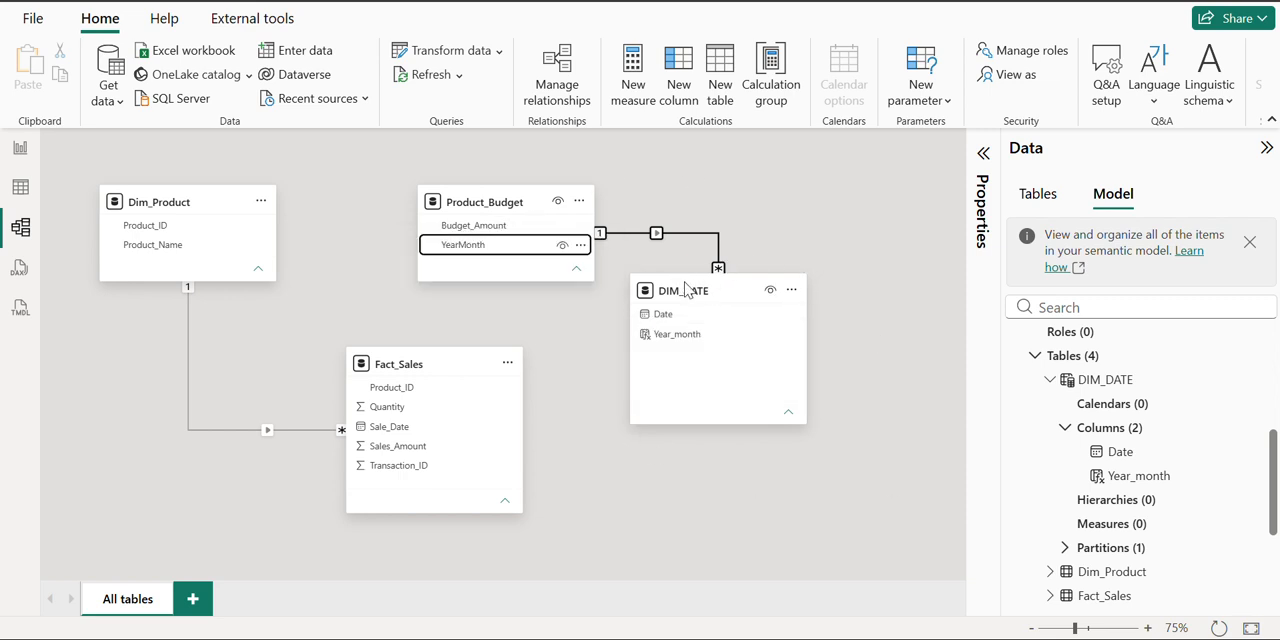
Move the DIM_DATE table lower in the diagram and create an active many-to-one relationship from Fact_Sales' Sale_Date to DIM_DATE's Date
{"action": "left_click_drag", "start_coordinate": [661, 292], "coordinate": [680, 350]}
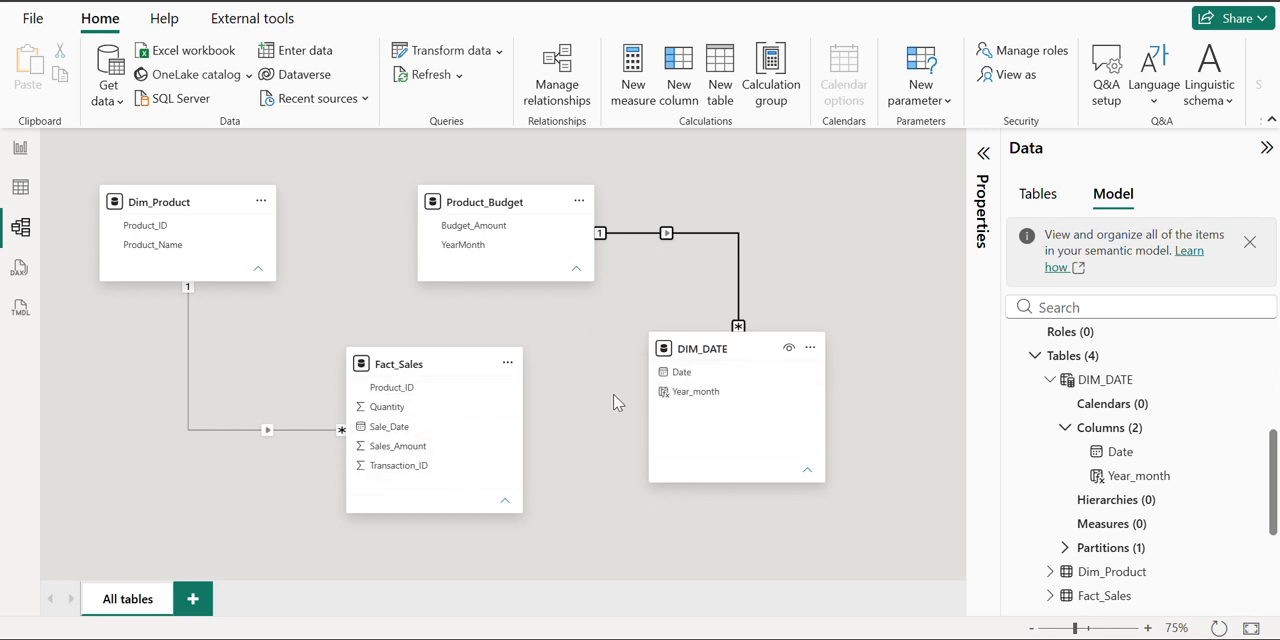
{"action": "left_click", "coordinate": [684, 375]}
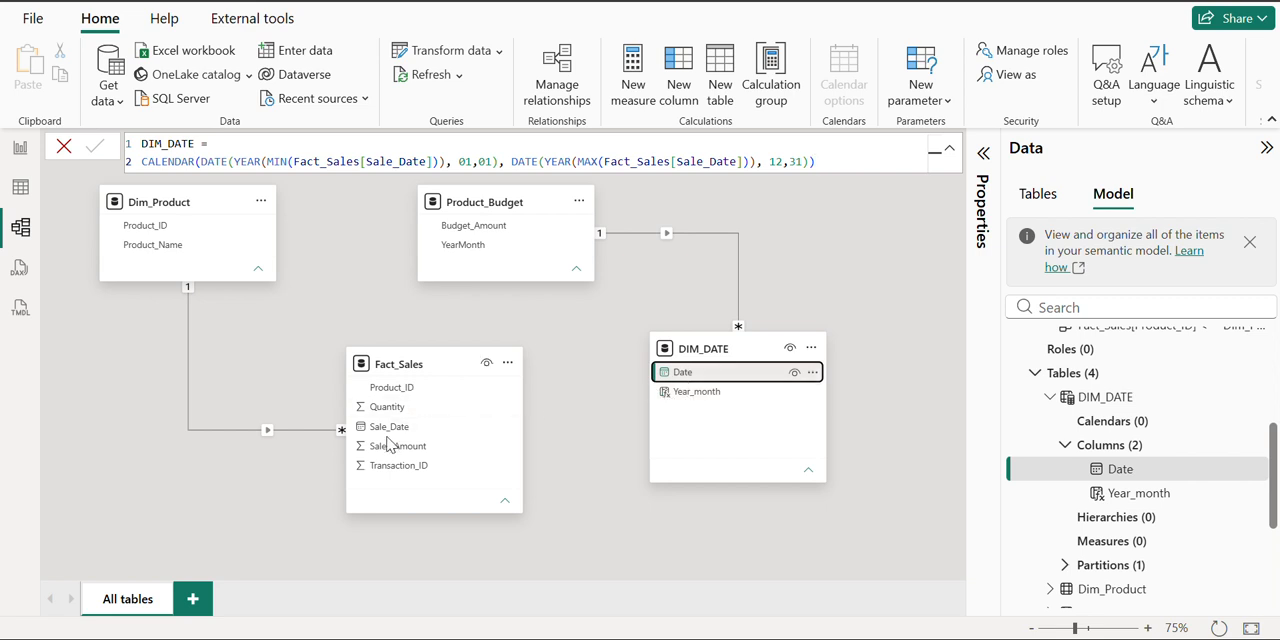
{"action": "left_click_drag", "start_coordinate": [398, 428], "coordinate": [697, 376]}
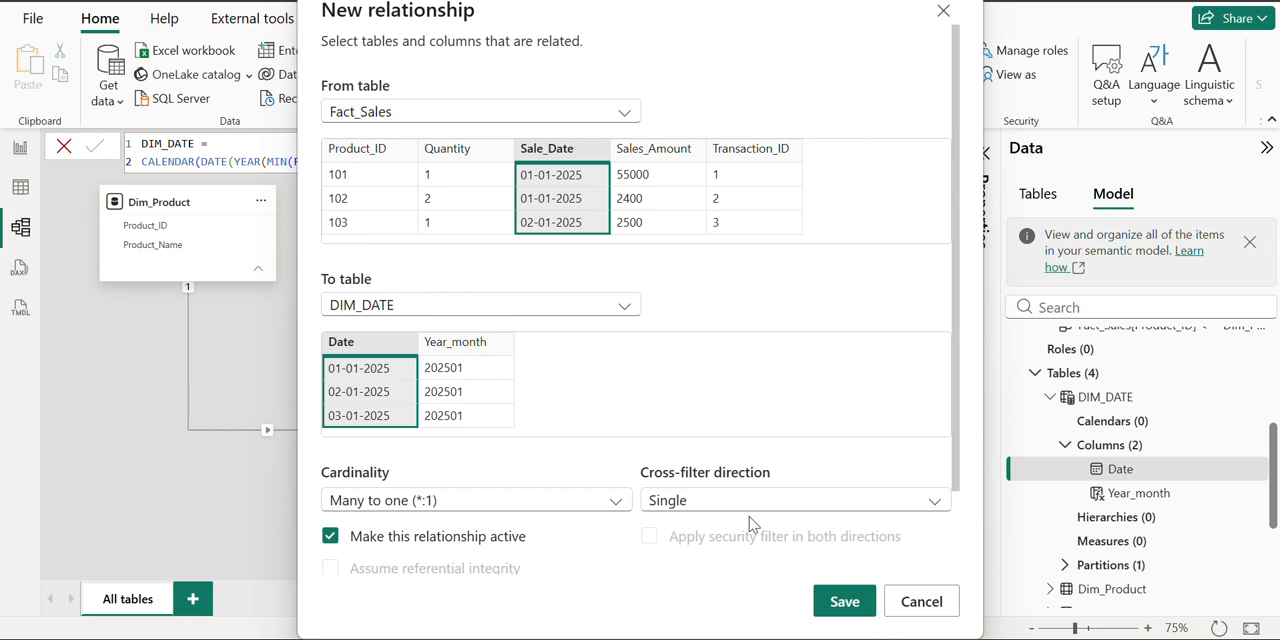
{"action": "left_click", "coordinate": [840, 602]}
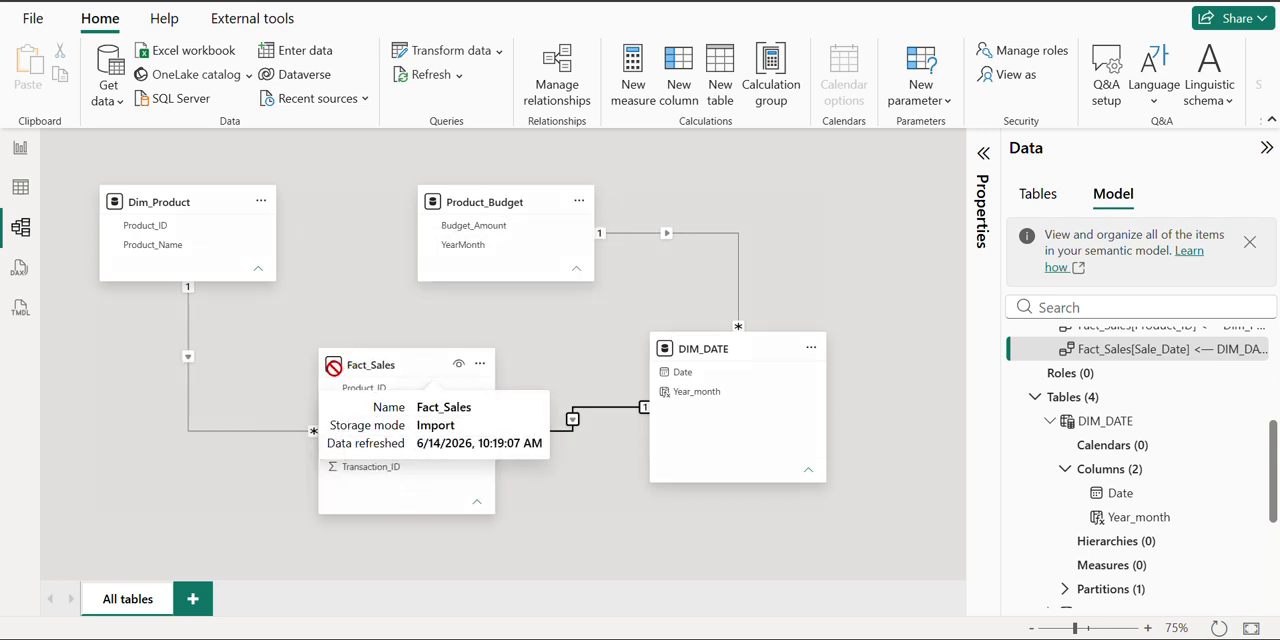
Move the Fact_Sales table farther from DIM_DATE and inspect DIM_DATE's relationships with Product_Budget and Fact_Sales
{"action": "left_click_drag", "start_coordinate": [386, 364], "coordinate": [276, 362]}
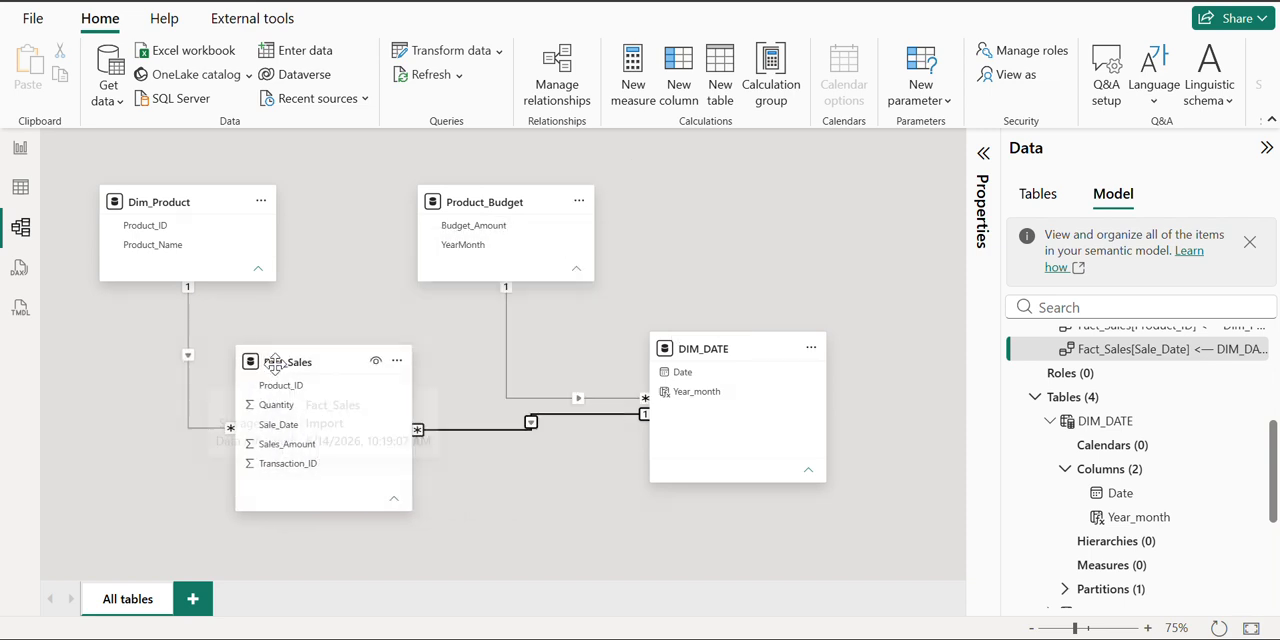
{"action": "left_click", "coordinate": [507, 340]}
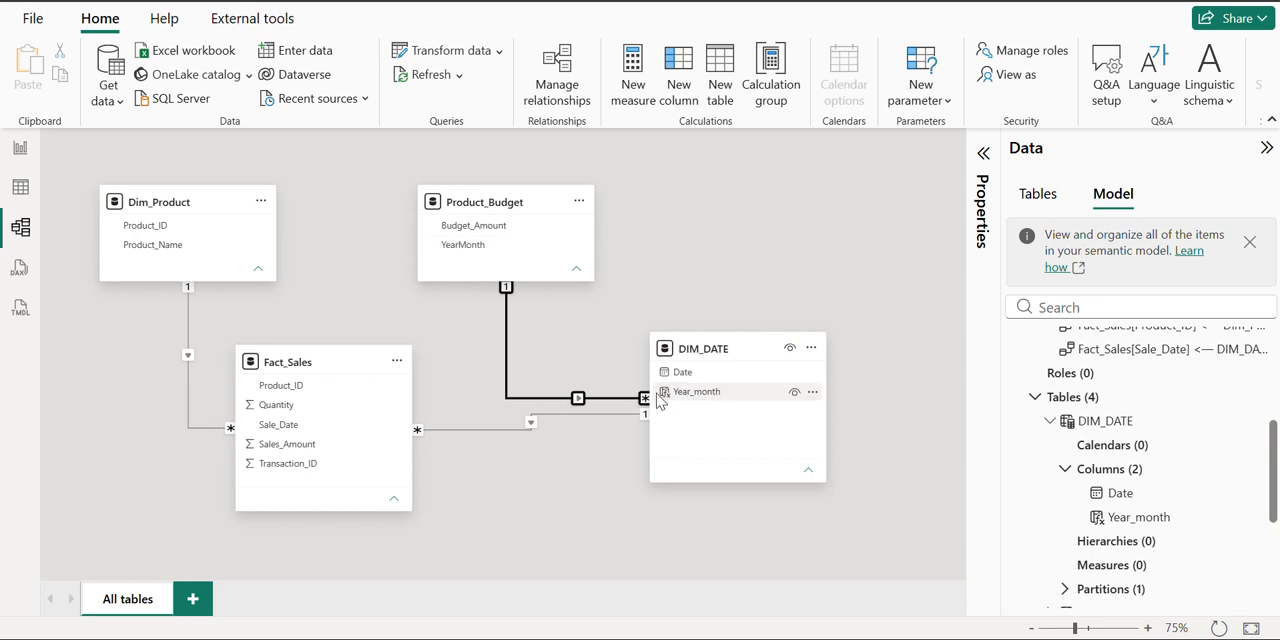
{"action": "left_click", "coordinate": [597, 414]}
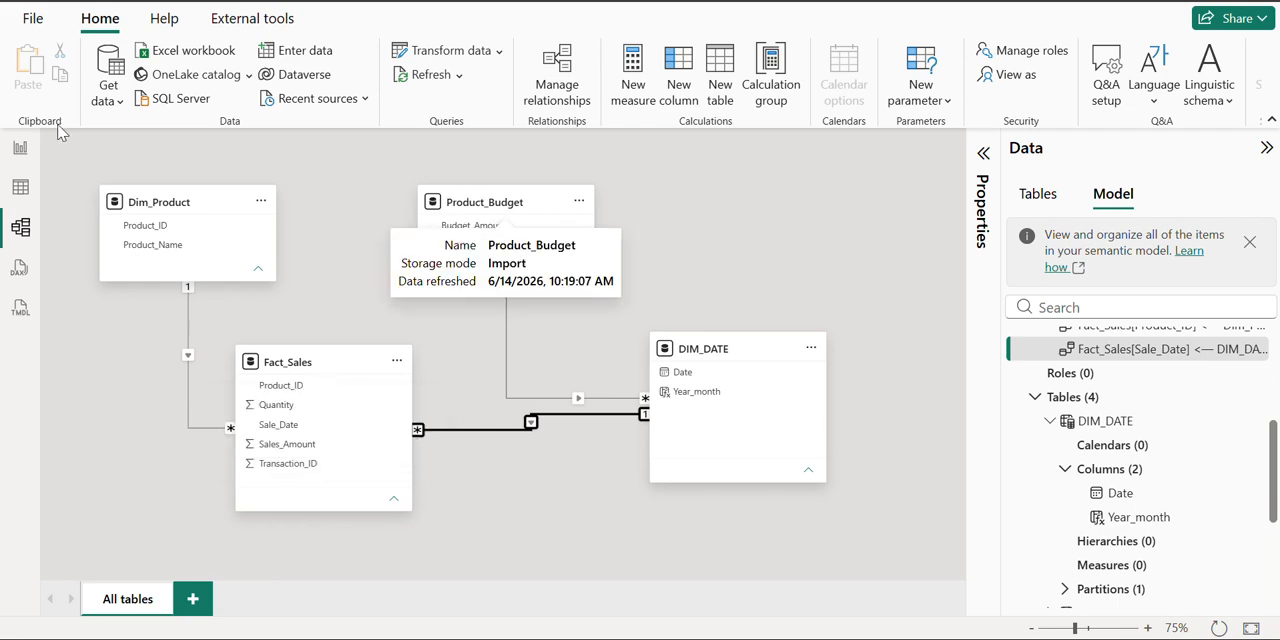
Insert a table visual on report Page 1 and enlarge it
{"action": "left_click", "coordinate": [18, 155]}
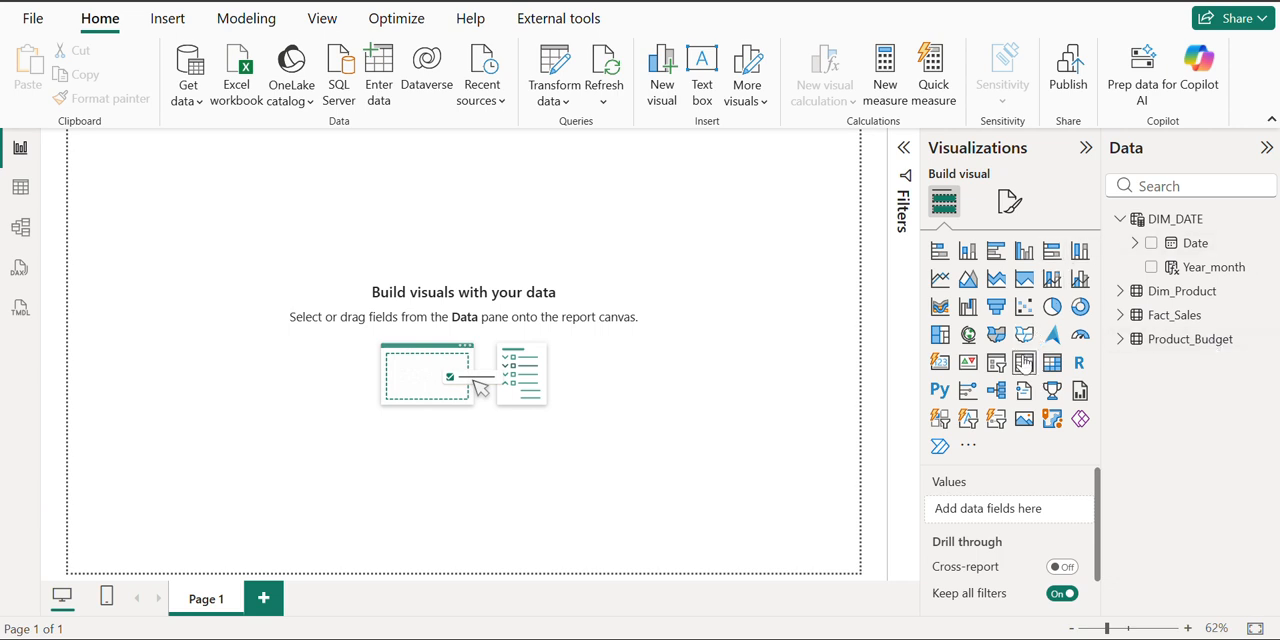
{"action": "left_click", "coordinate": [1024, 363]}
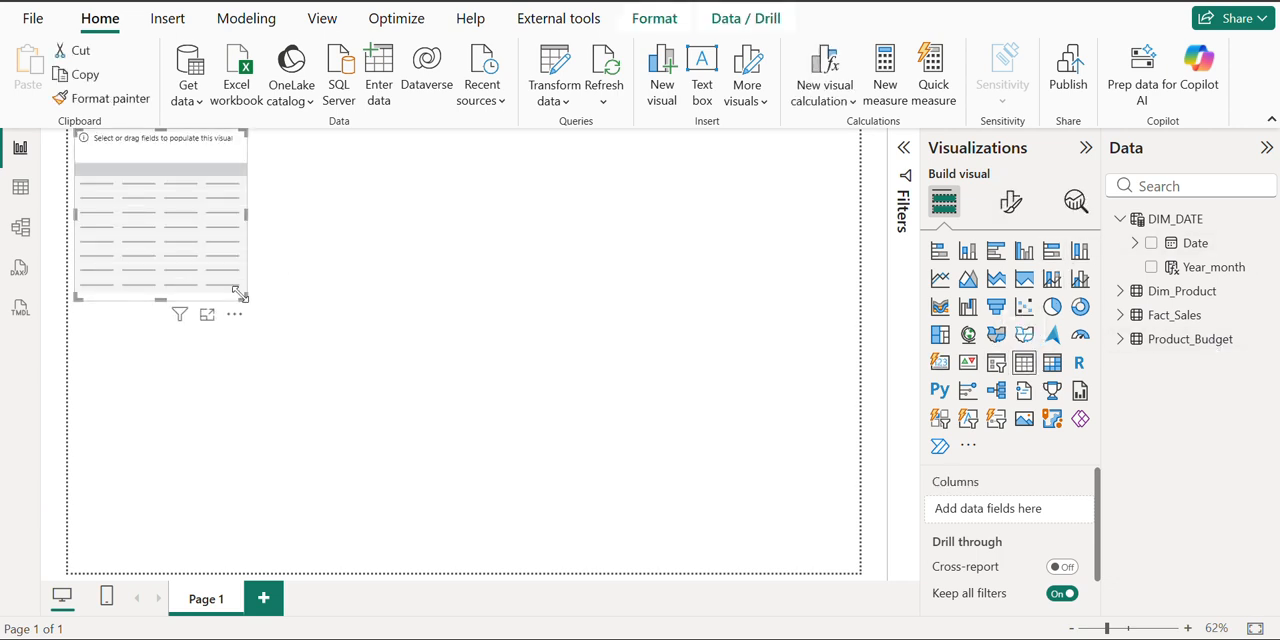
{"action": "left_click_drag", "start_coordinate": [244, 296], "coordinate": [396, 466]}
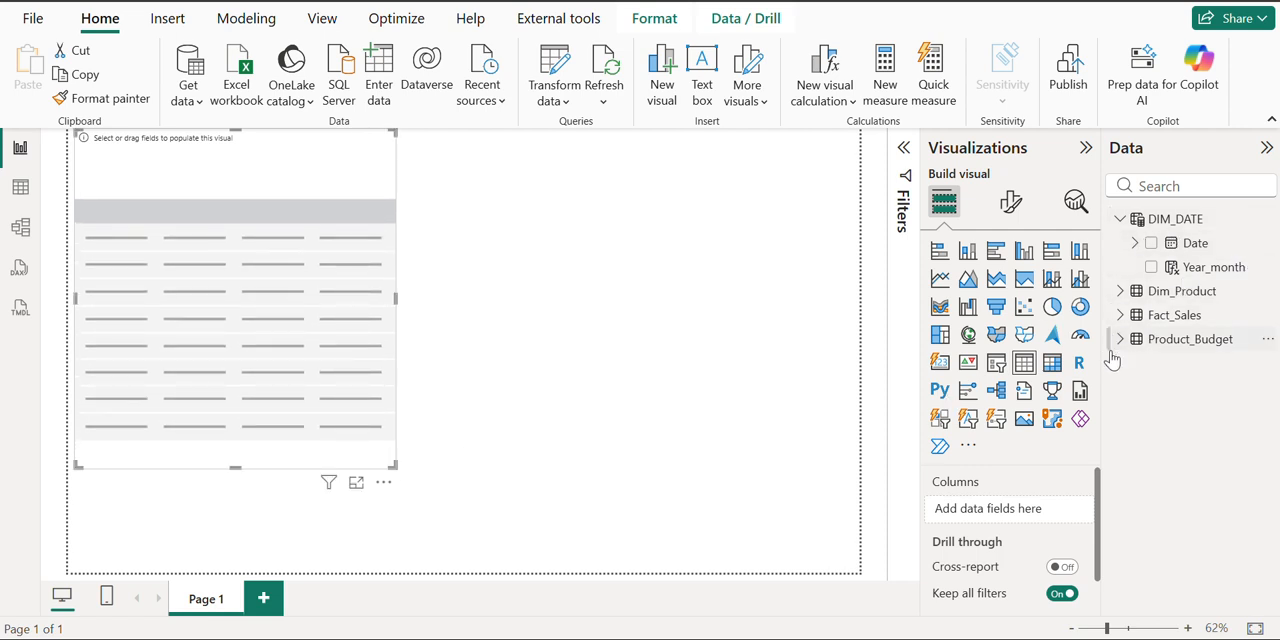
Add DIM_DATE's Date field to the table visual and show it as plain Date instead of the date hierarchy
{"action": "left_click", "coordinate": [1122, 316]}
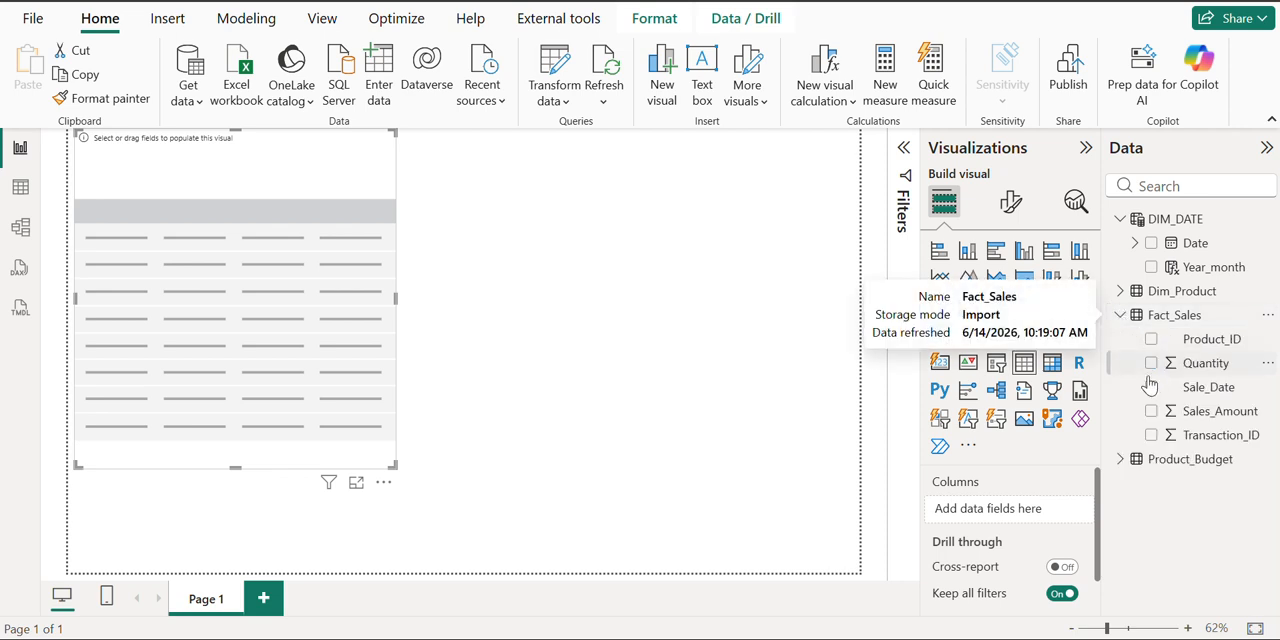
{"action": "left_click", "coordinate": [1150, 437]}
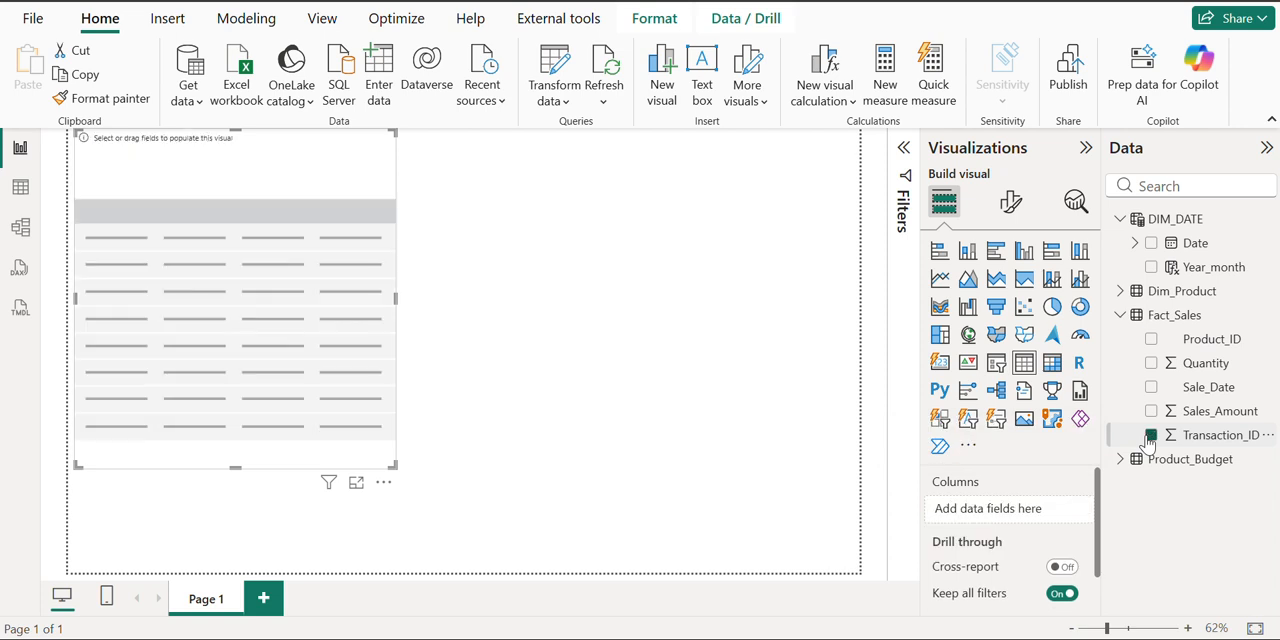
{"action": "left_click", "coordinate": [1151, 249]}
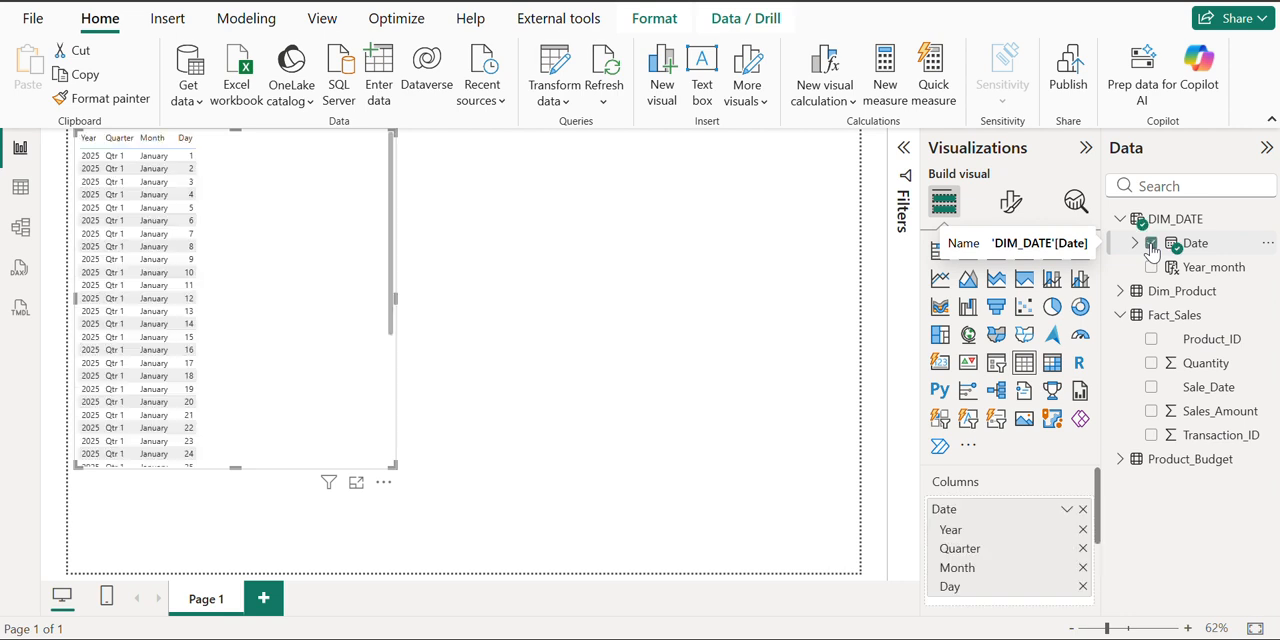
{"action": "left_click", "coordinate": [1067, 510]}
{"action": "left_click", "coordinate": [1118, 590]}
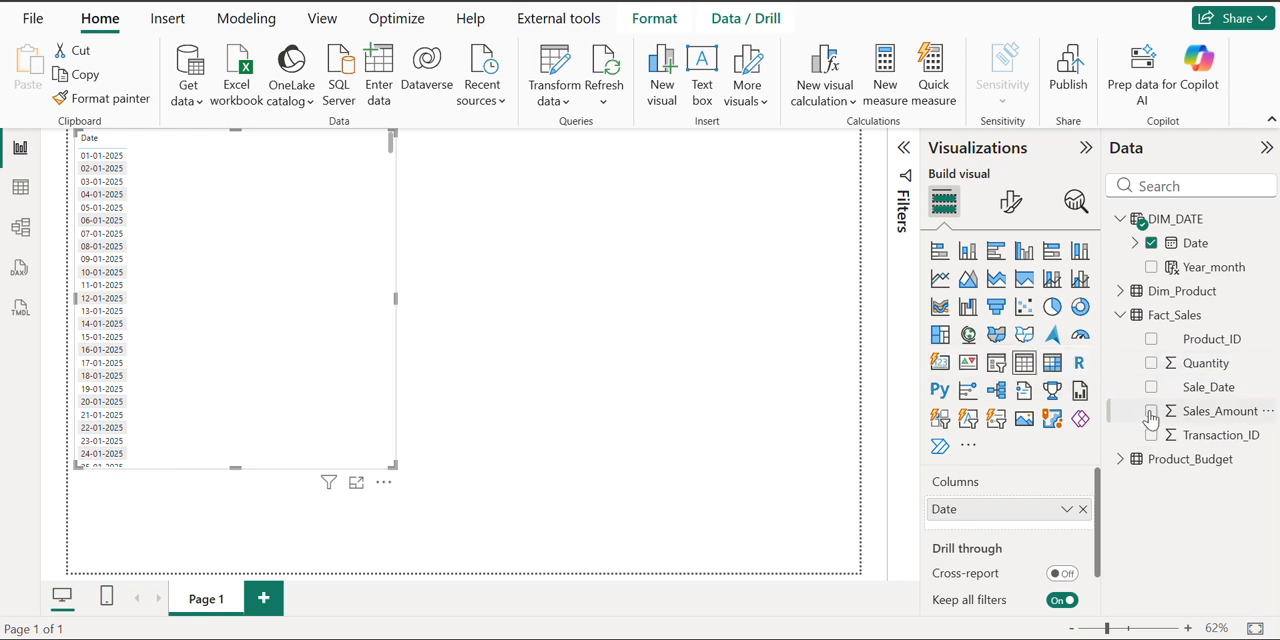
Add Sales_Amount from Fact_Sales and Budget_Amount from Product_Budget to the table visual
{"action": "left_click", "coordinate": [1151, 412]}
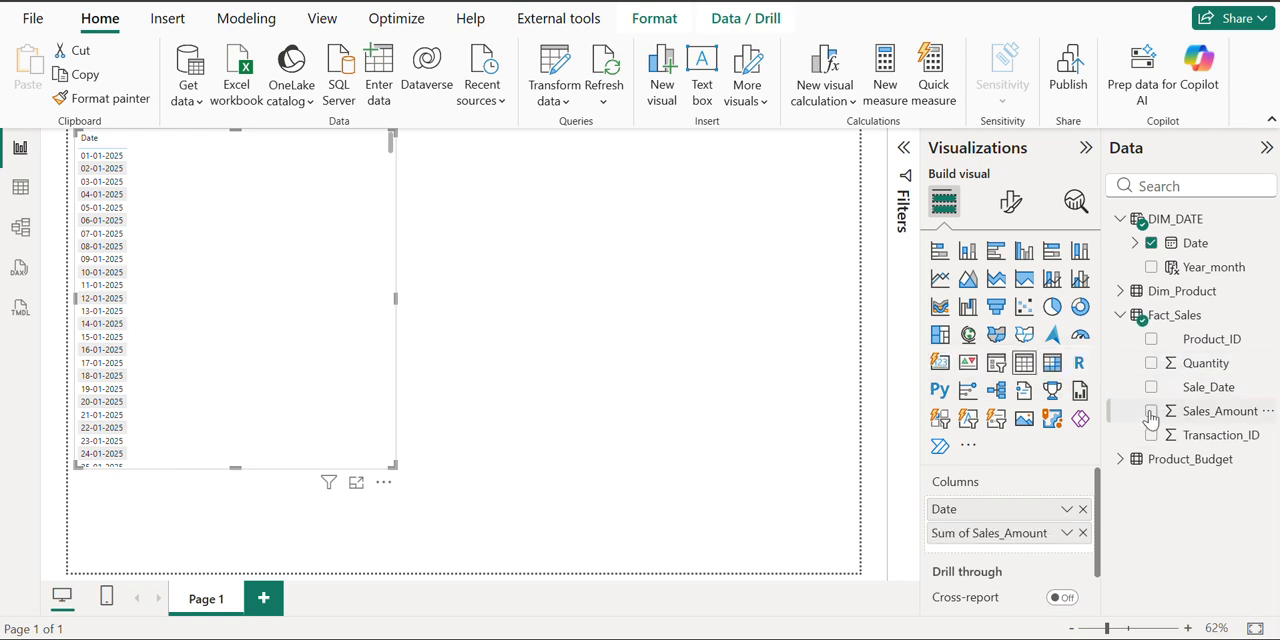
{"action": "left_click", "coordinate": [1121, 460]}
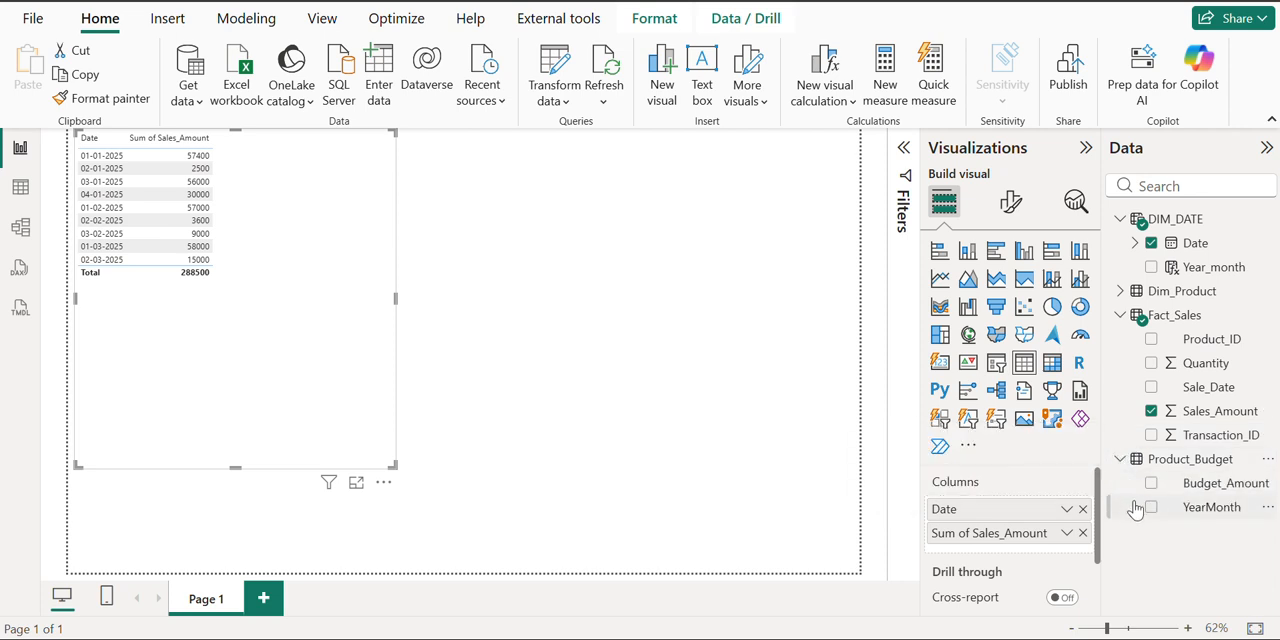
{"action": "left_click", "coordinate": [1152, 484]}
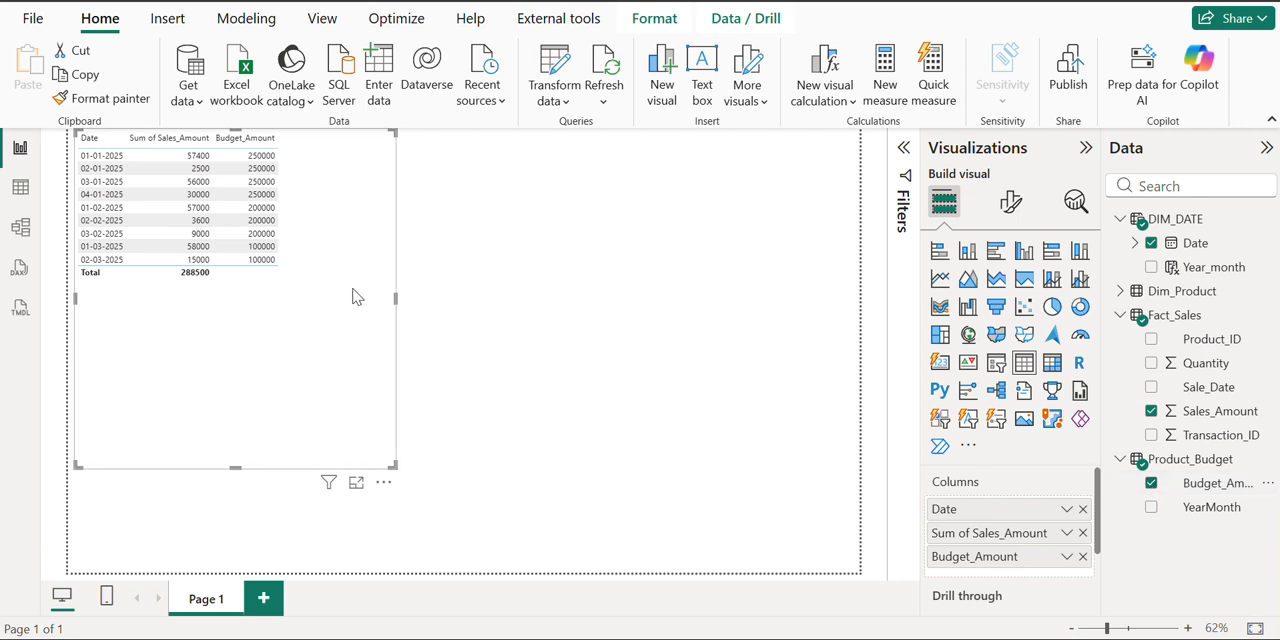
Show the table visual in focus mode, add Dim_Product's Product_Name to it, and return to the report page
{"action": "left_click", "coordinate": [357, 484]}
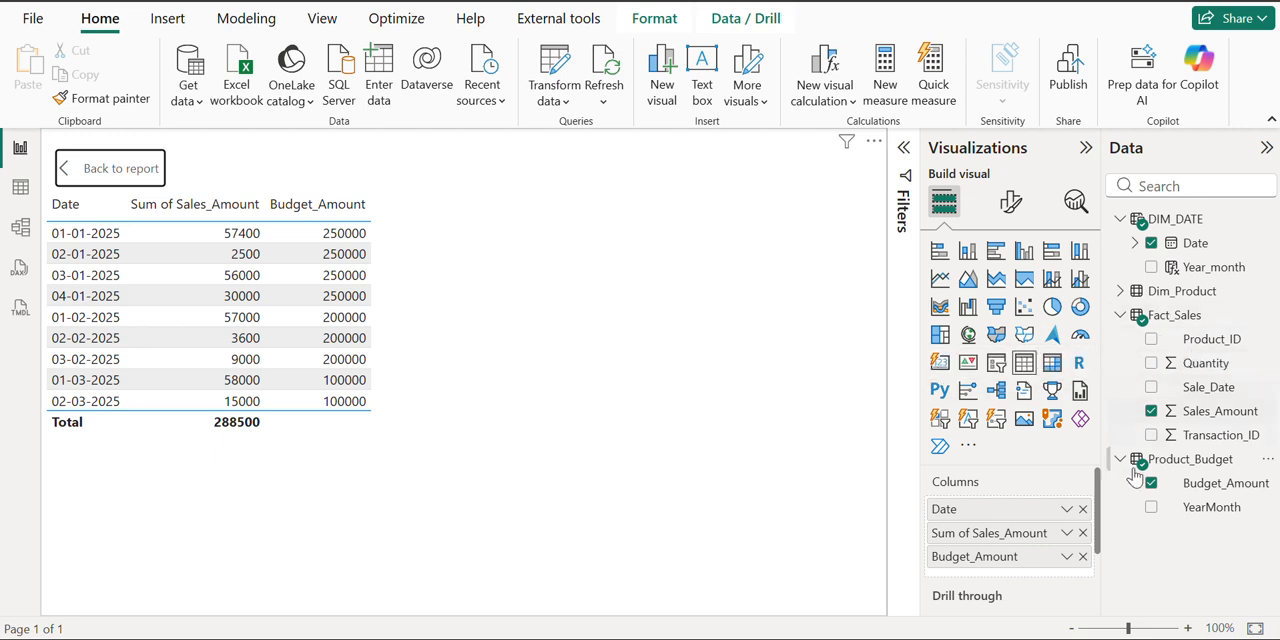
{"action": "left_click", "coordinate": [1121, 291]}
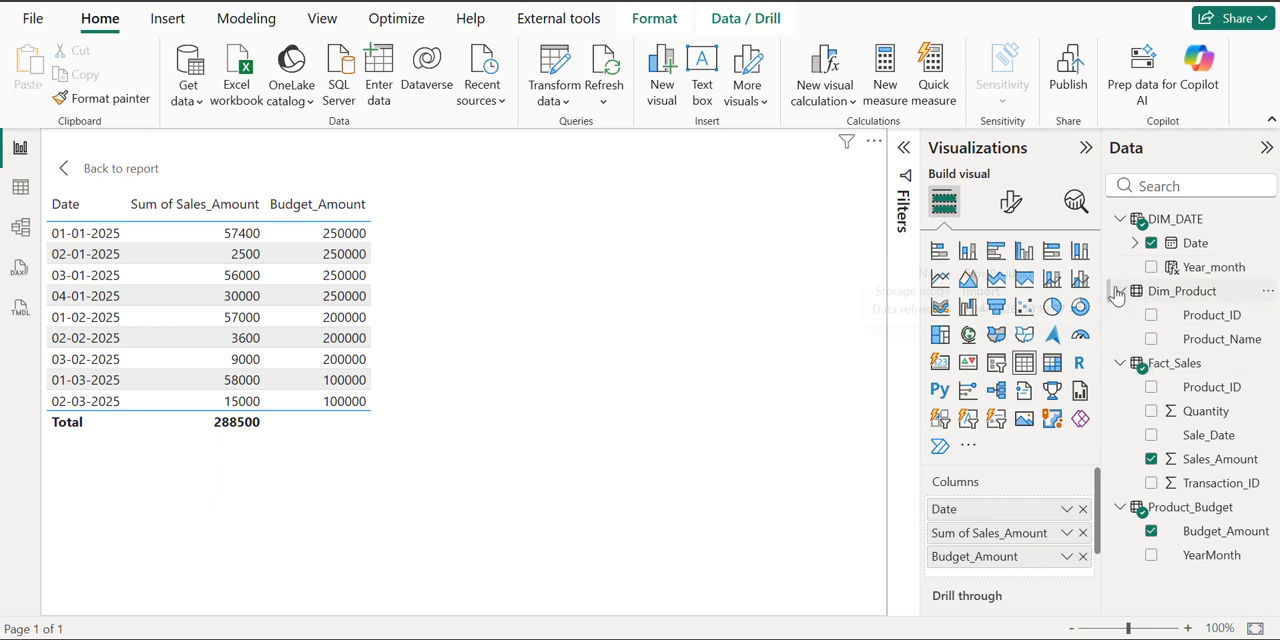
{"action": "left_click", "coordinate": [1151, 340]}
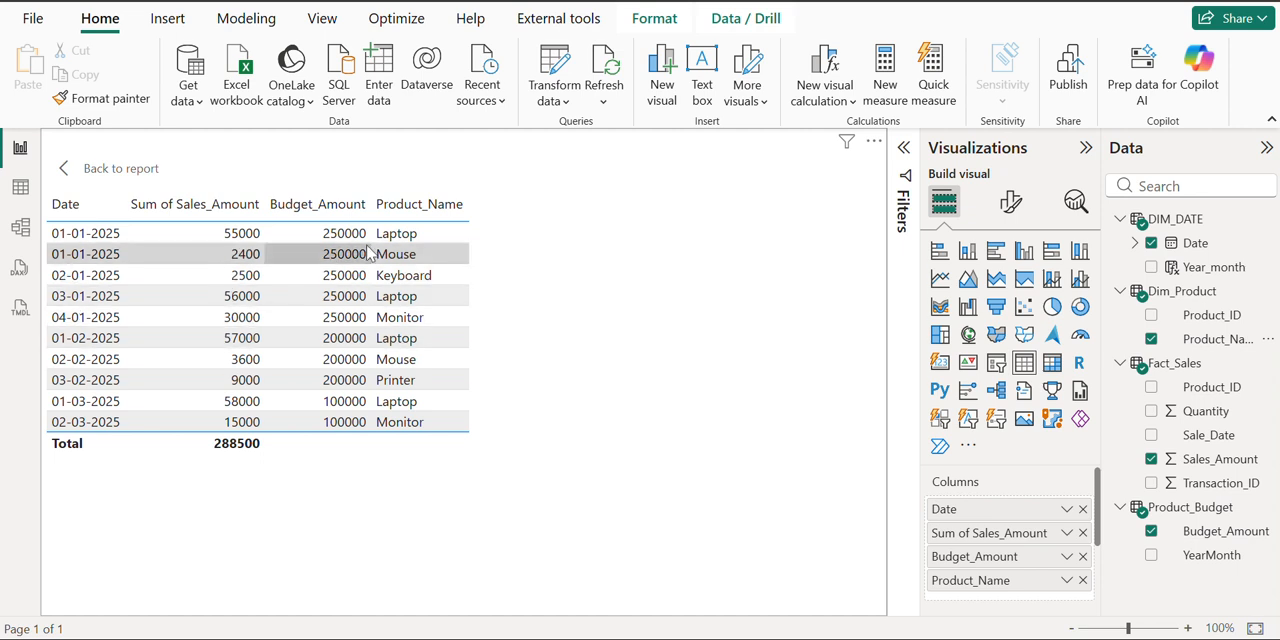
{"action": "left_click", "coordinate": [86, 168]}
Review the model's relationships and examine the data rows of Product_Budget, Fact_Sales and DIM_DATE
{"action": "left_click", "coordinate": [20, 227]}
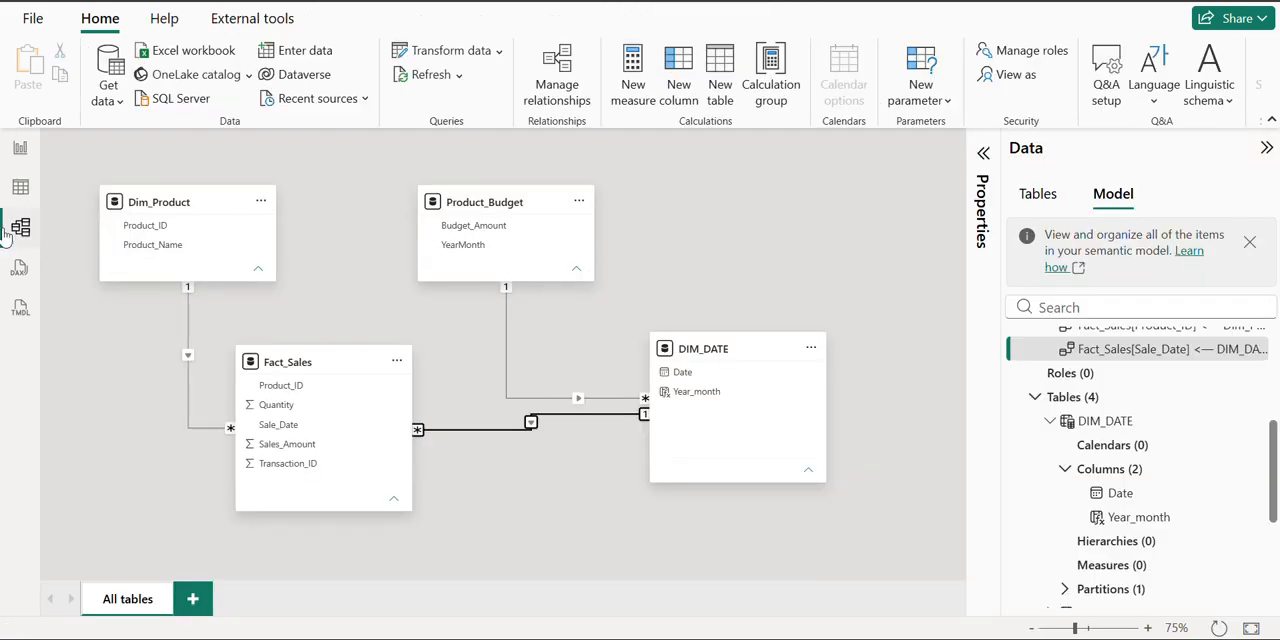
{"action": "left_click", "coordinate": [20, 188]}
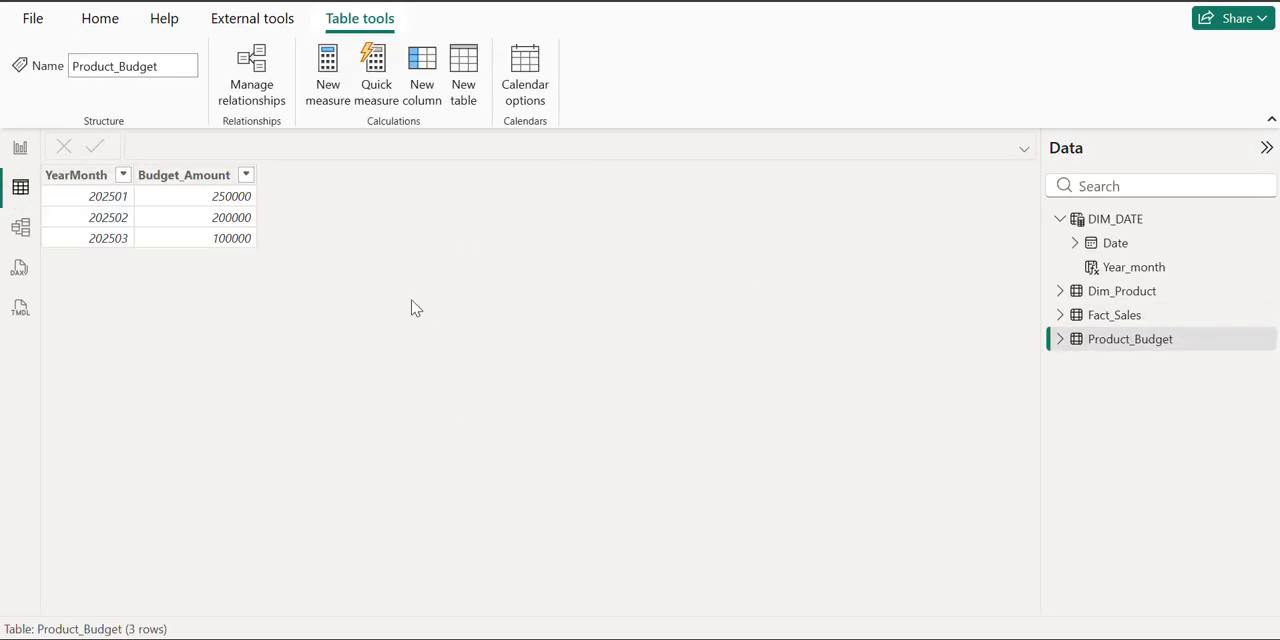
{"action": "mouse_move", "coordinate": [1118, 320]}
{"action": "left_click", "coordinate": [1114, 318]}
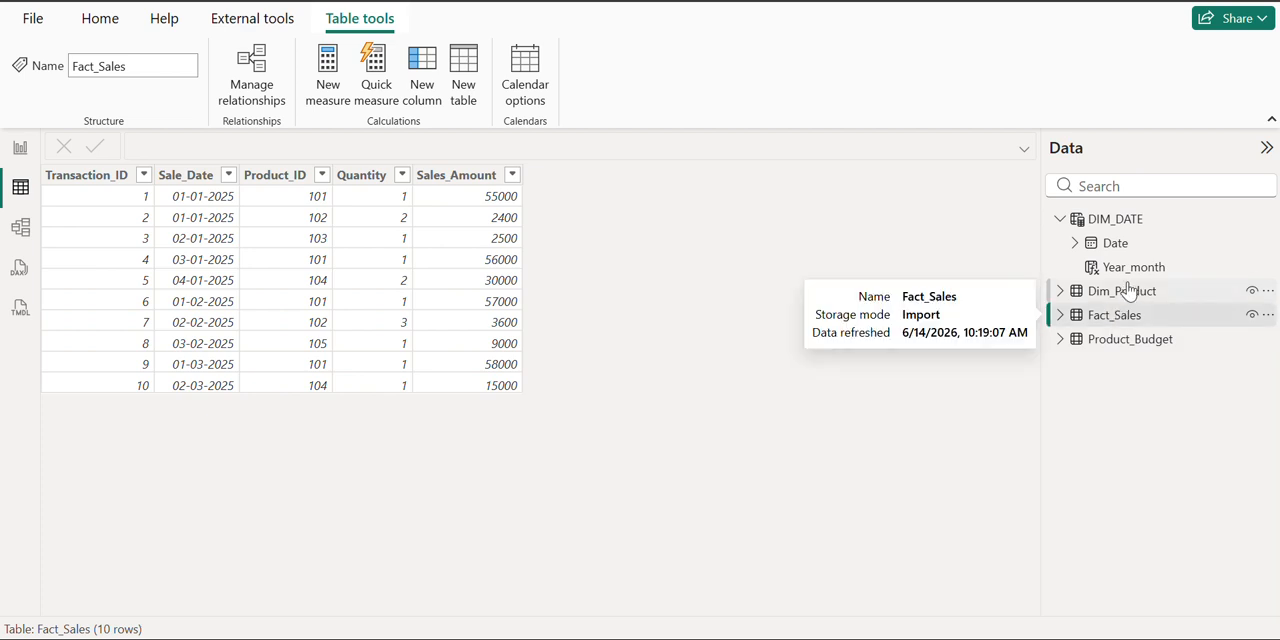
{"action": "double_click", "coordinate": [1116, 220]}
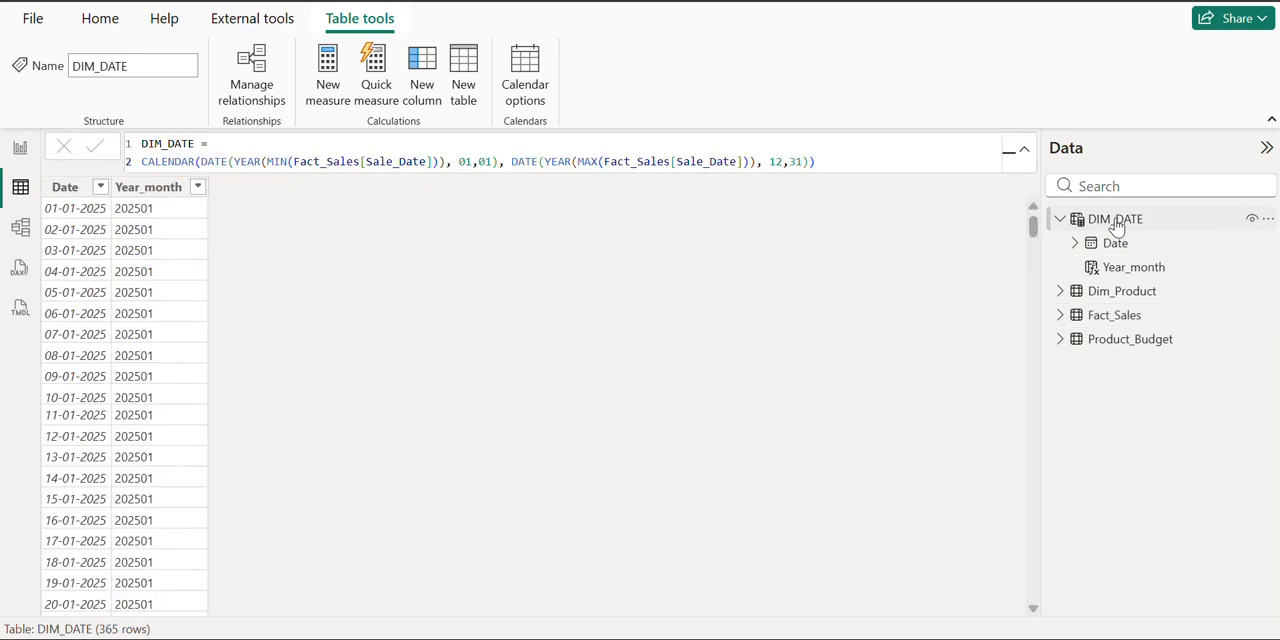